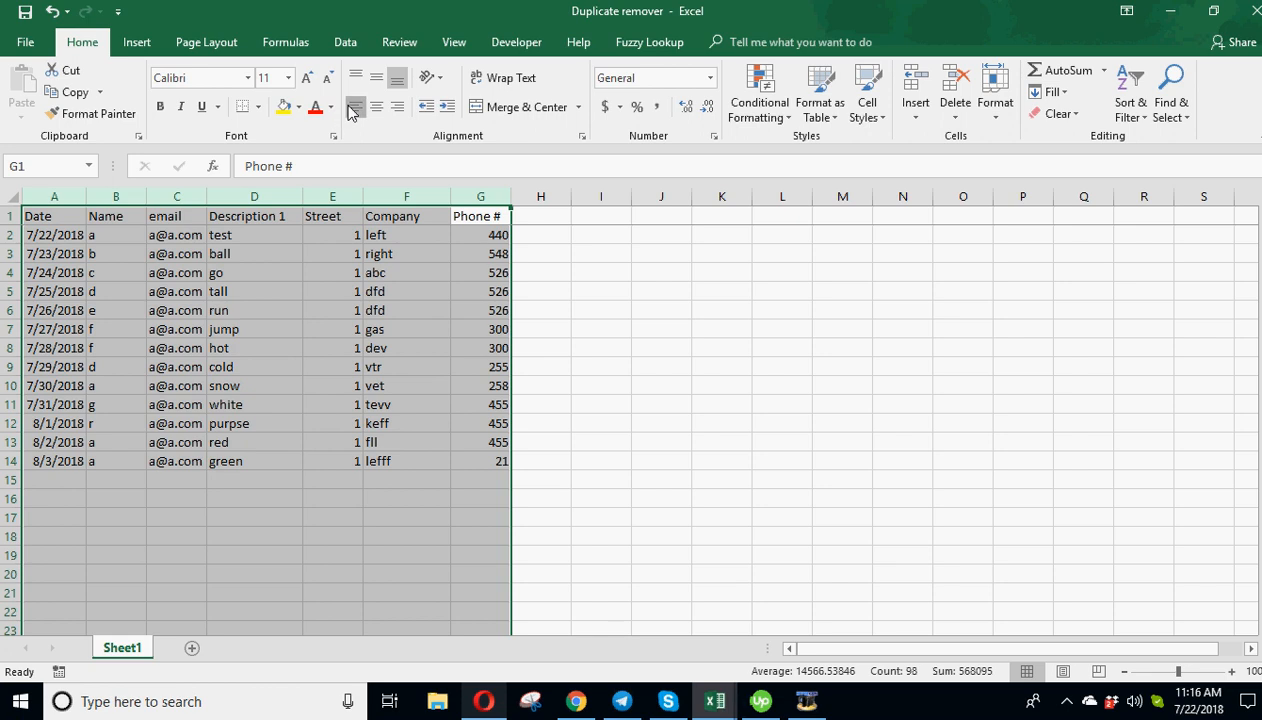
Left-align the contents of columns A through G
click(355, 106)
click(740, 390)
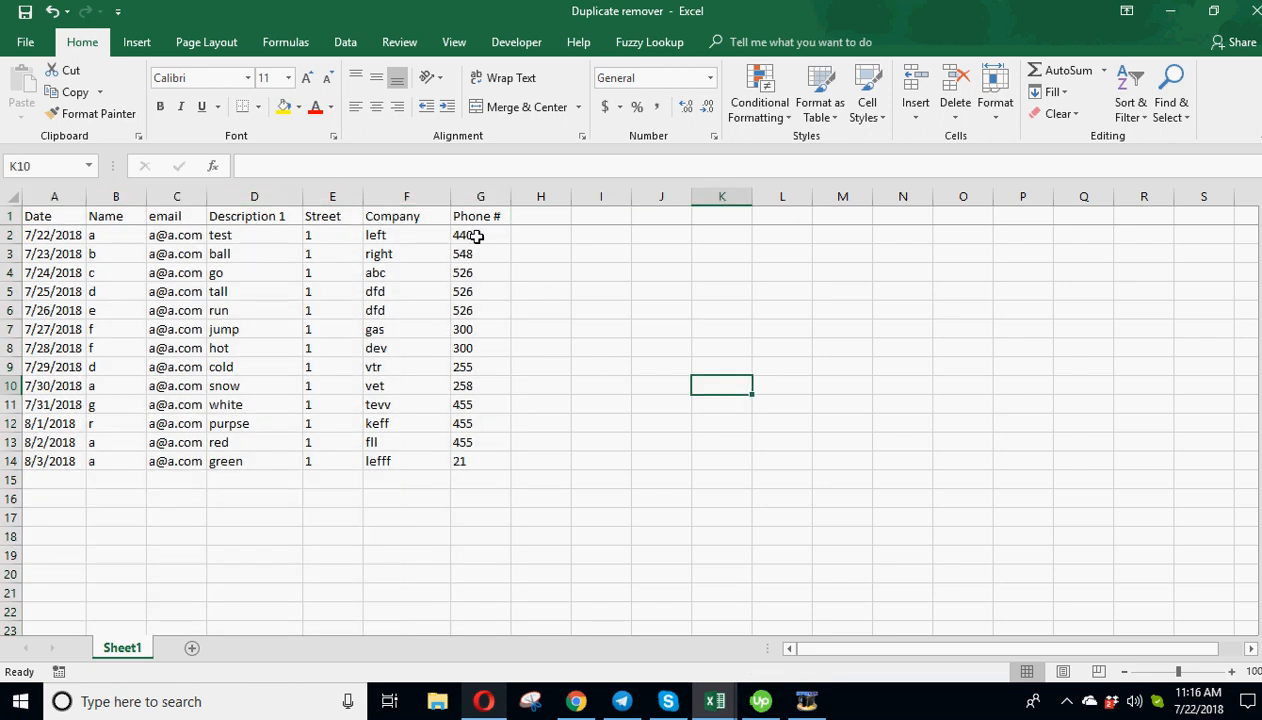
Examine the Phone # column for repeated entries and compare it with the data in the other columns of the table
drag(476, 236, 478, 424)
click(476, 372)
drag(390, 240, 52, 444)
click(690, 428)
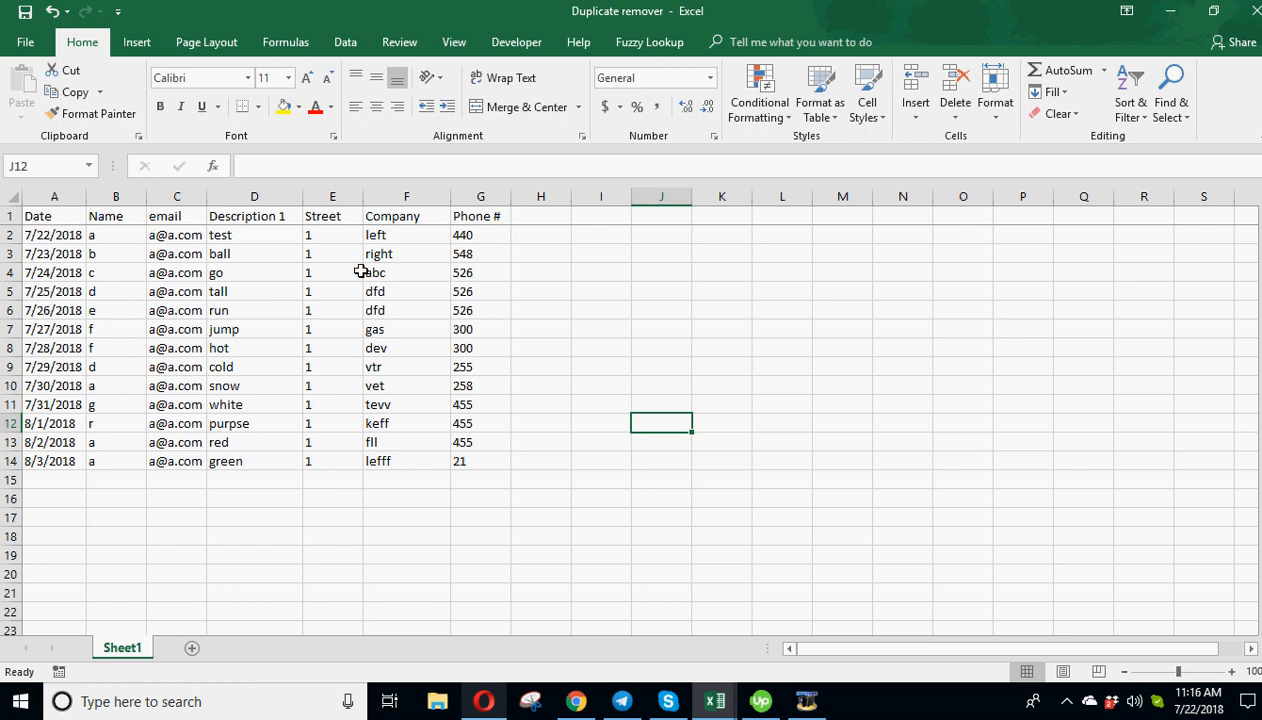
drag(45, 461, 56, 235)
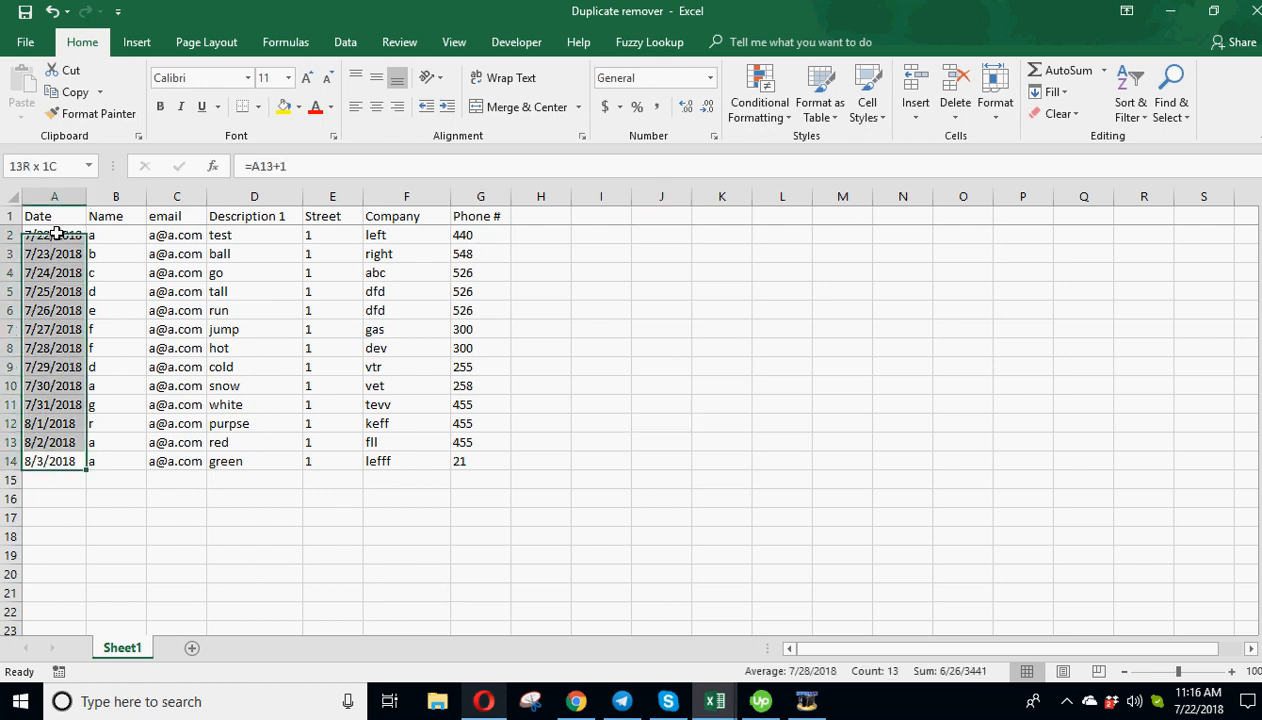
click(62, 287)
click(120, 288)
click(250, 288)
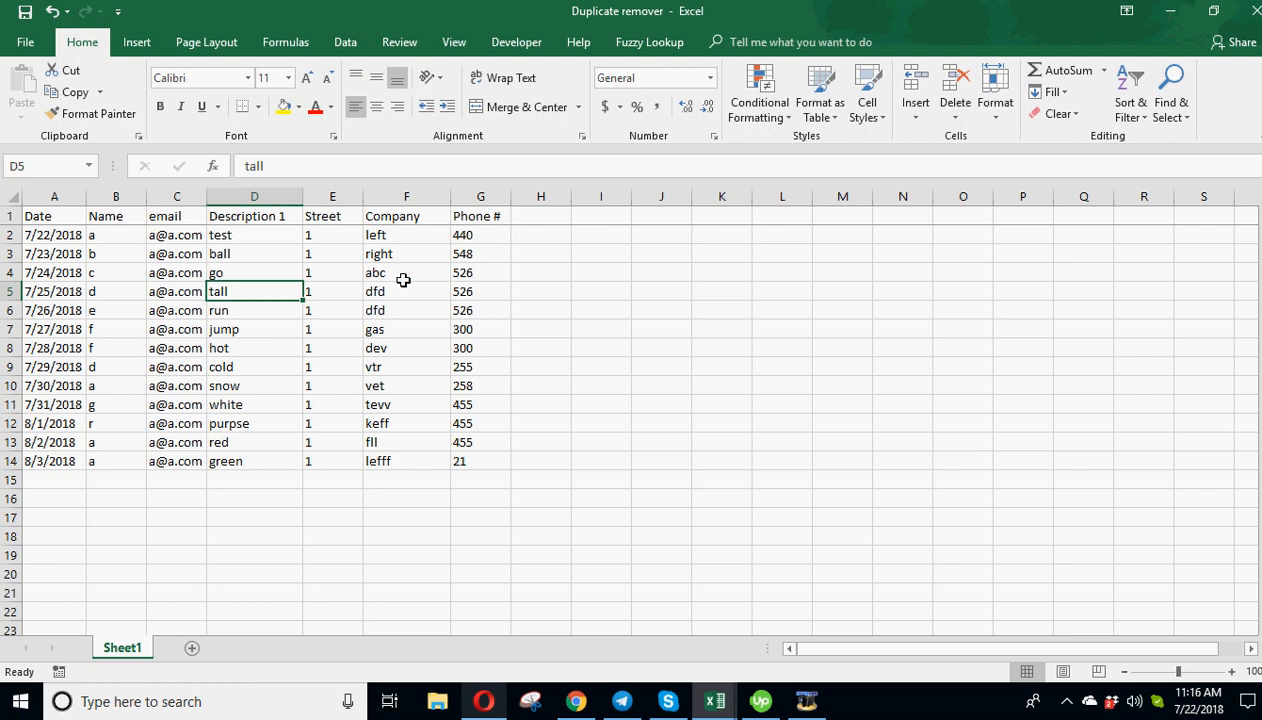
click(40, 235)
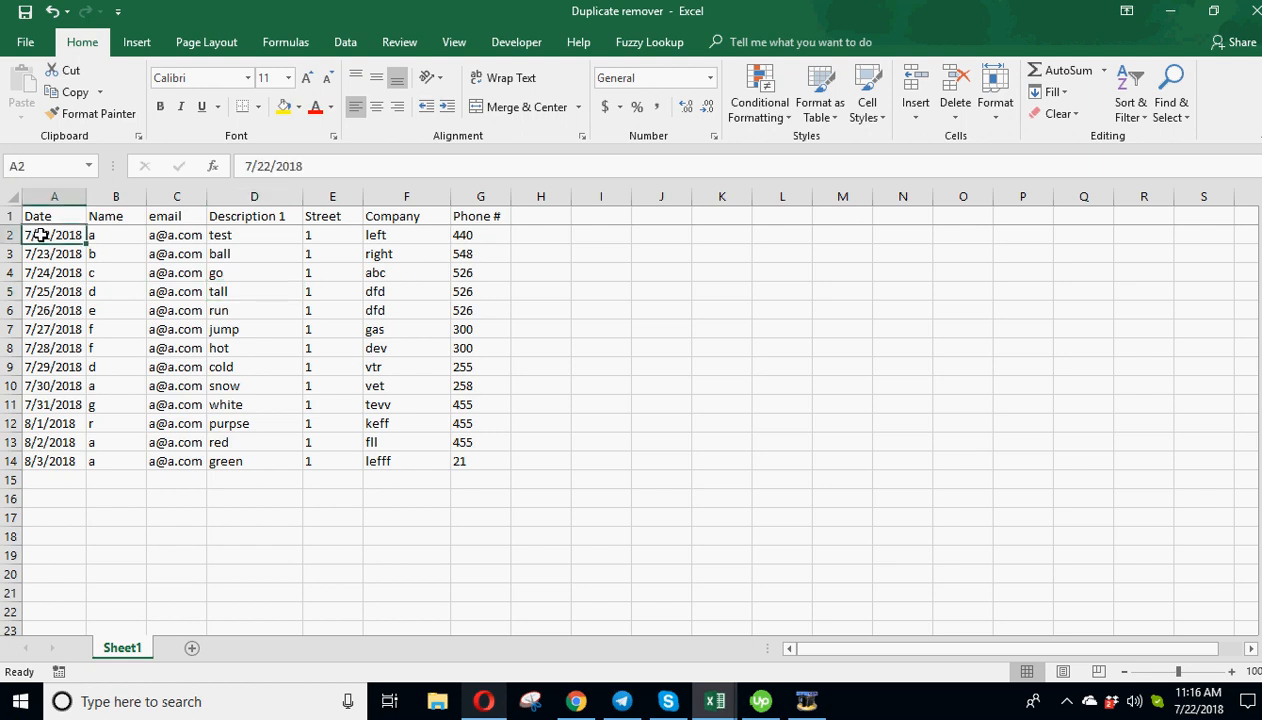
drag(40, 235, 442, 424)
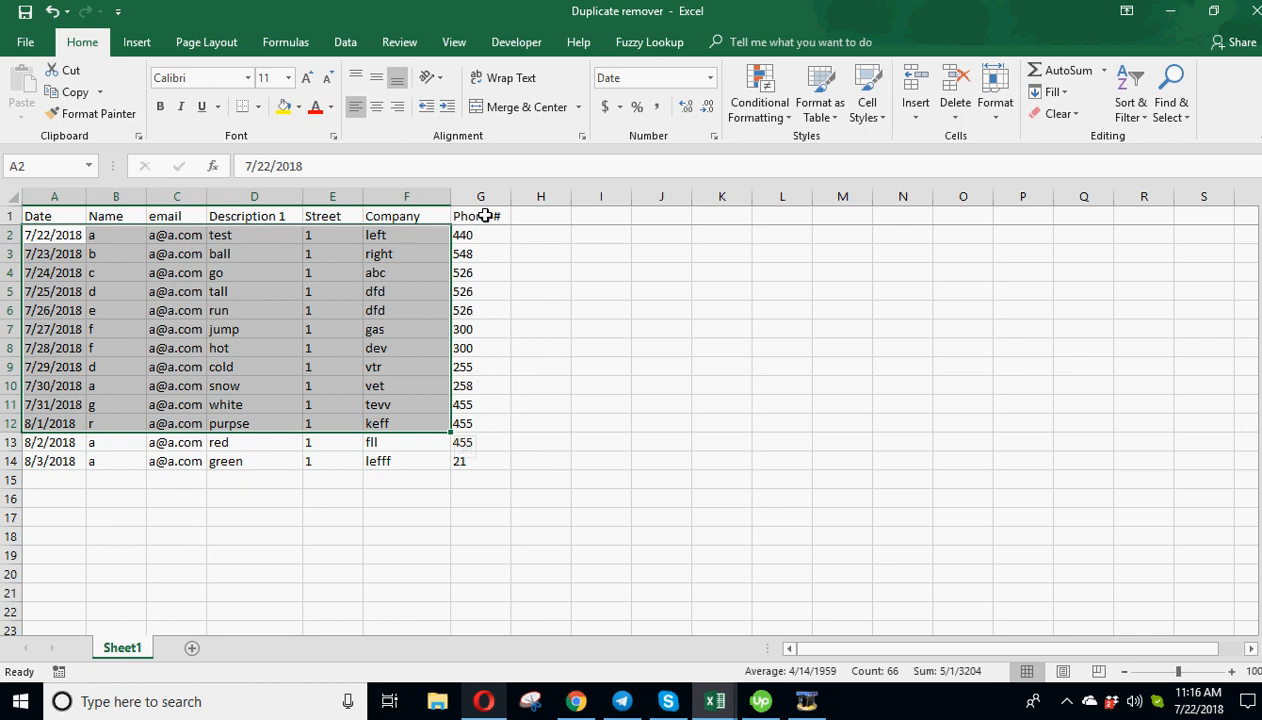
drag(484, 216, 478, 461)
click(657, 389)
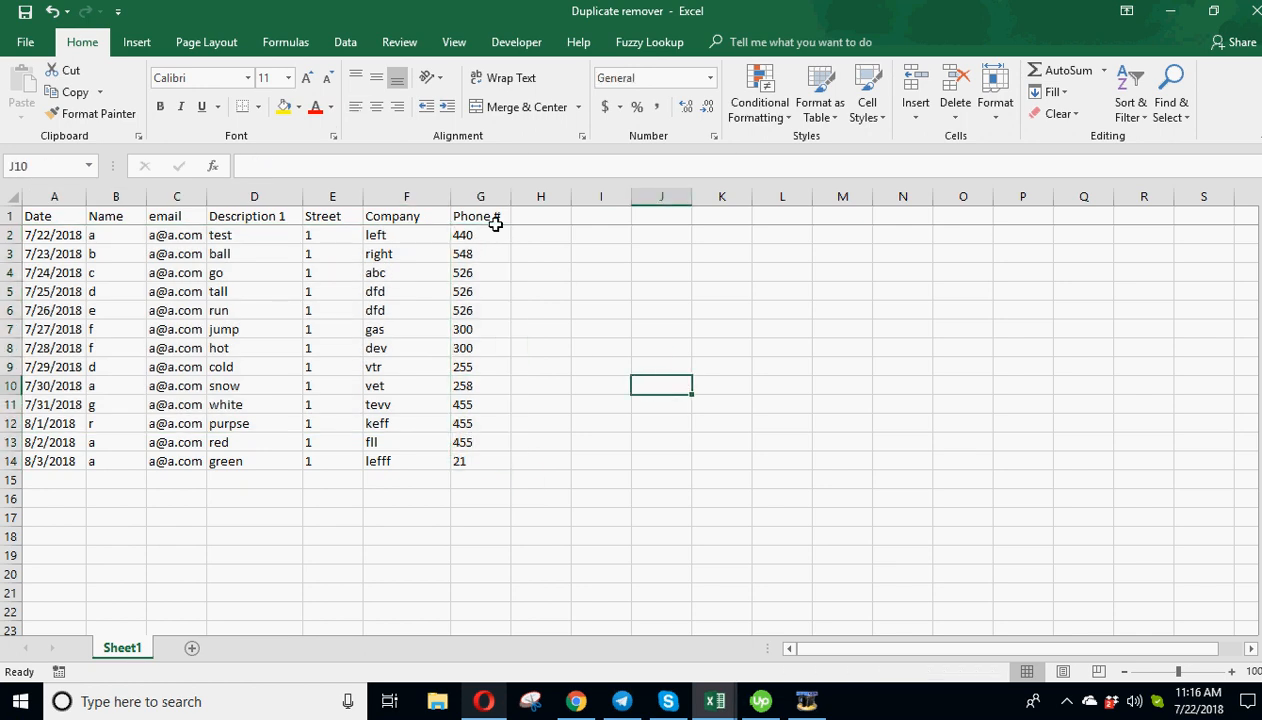
drag(493, 236, 490, 470)
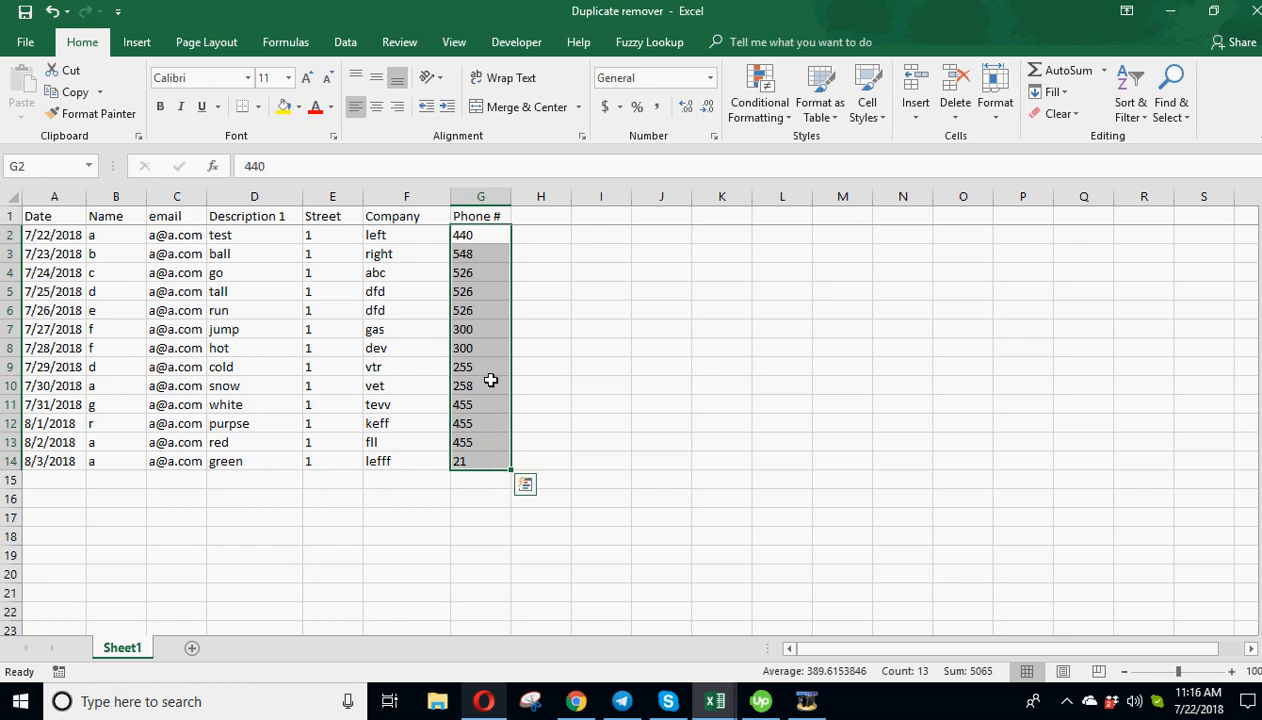
click(490, 239)
mouse_move(479, 329)
mouse_down()
mouse_move(478, 343)
mouse_move(472, 333)
mouse_up()
click(479, 327)
click(392, 330)
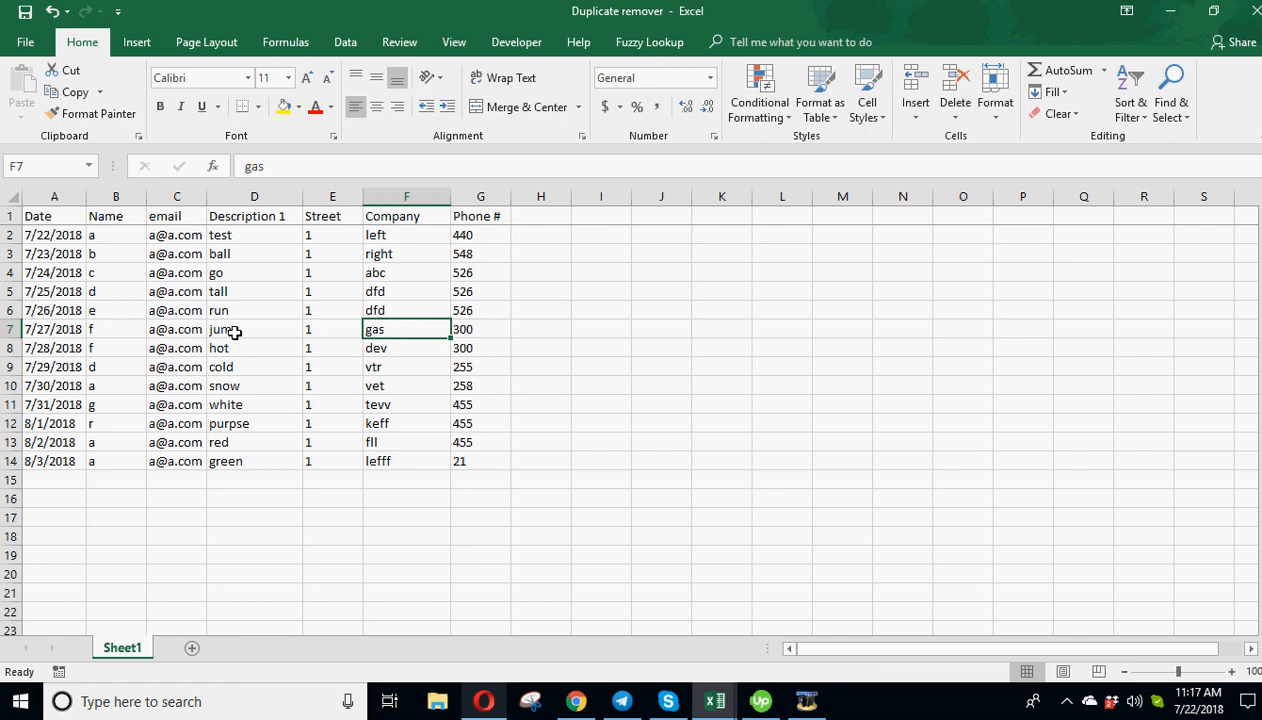
drag(35, 328, 472, 340)
click(610, 345)
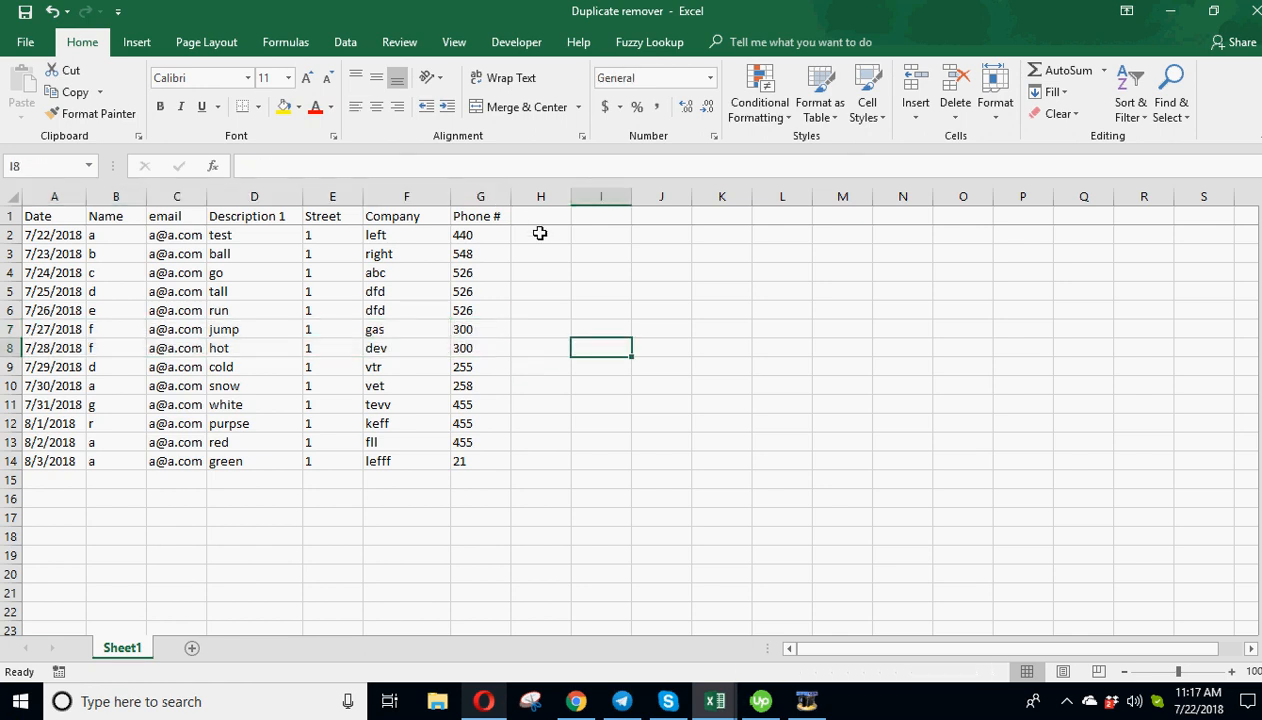
Try to remove duplicates from columns A through G, treating the first row as headers and comparing all columns
drag(482, 197, 54, 196)
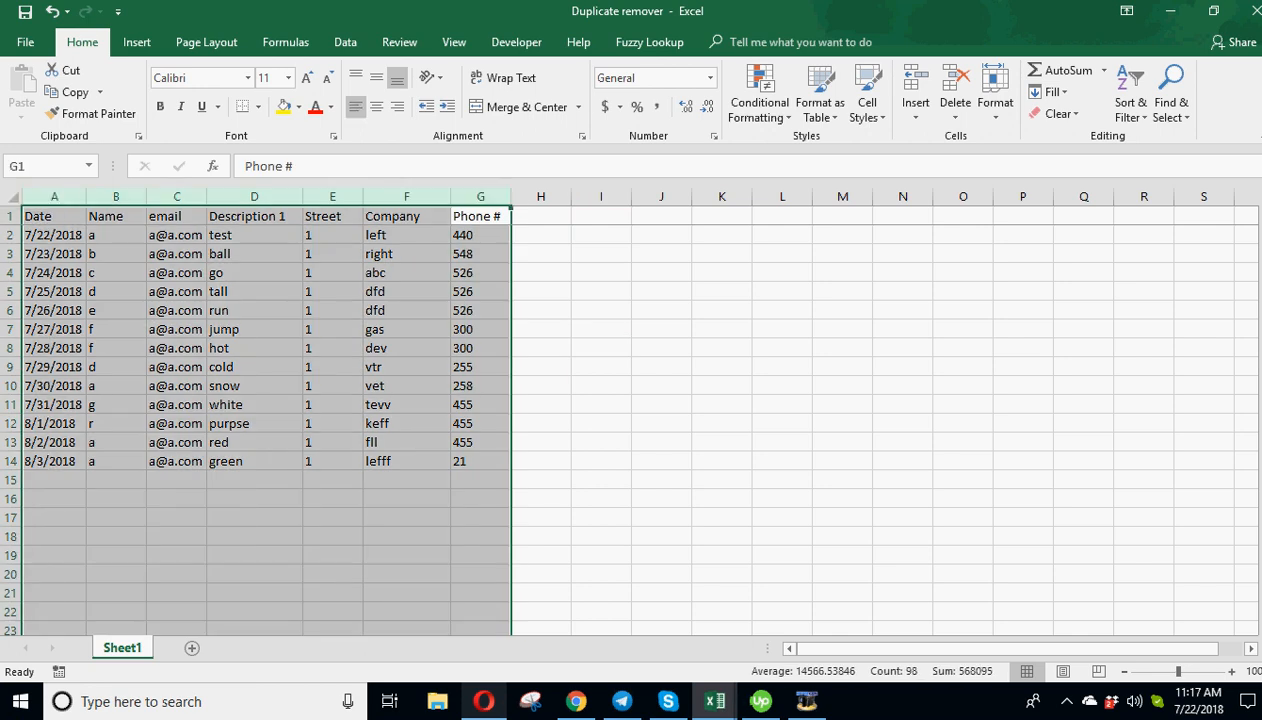
click(345, 42)
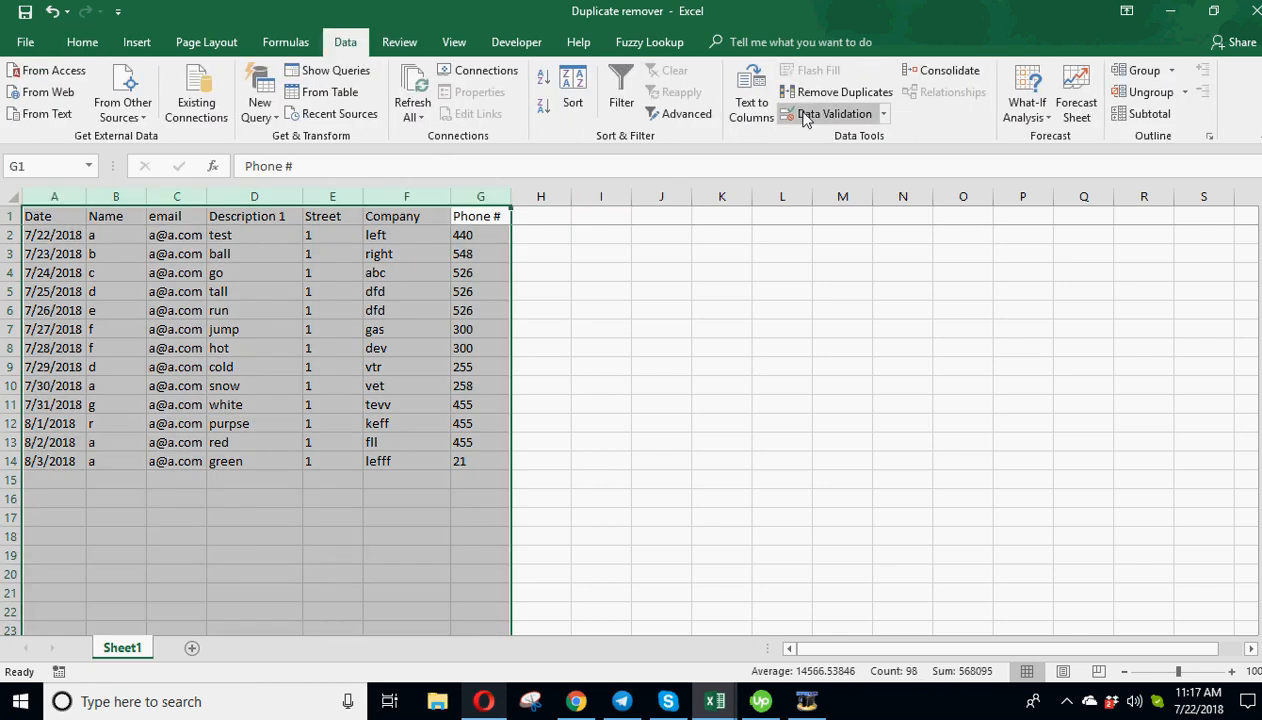
click(831, 94)
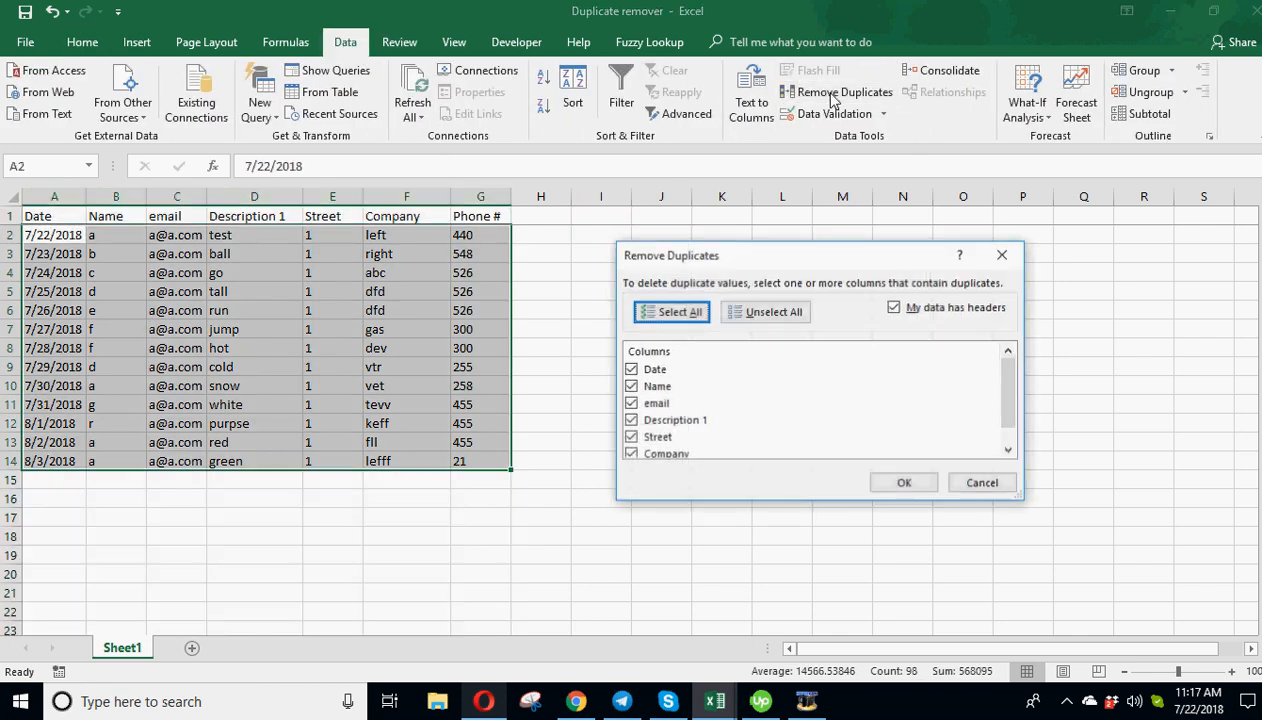
click(899, 486)
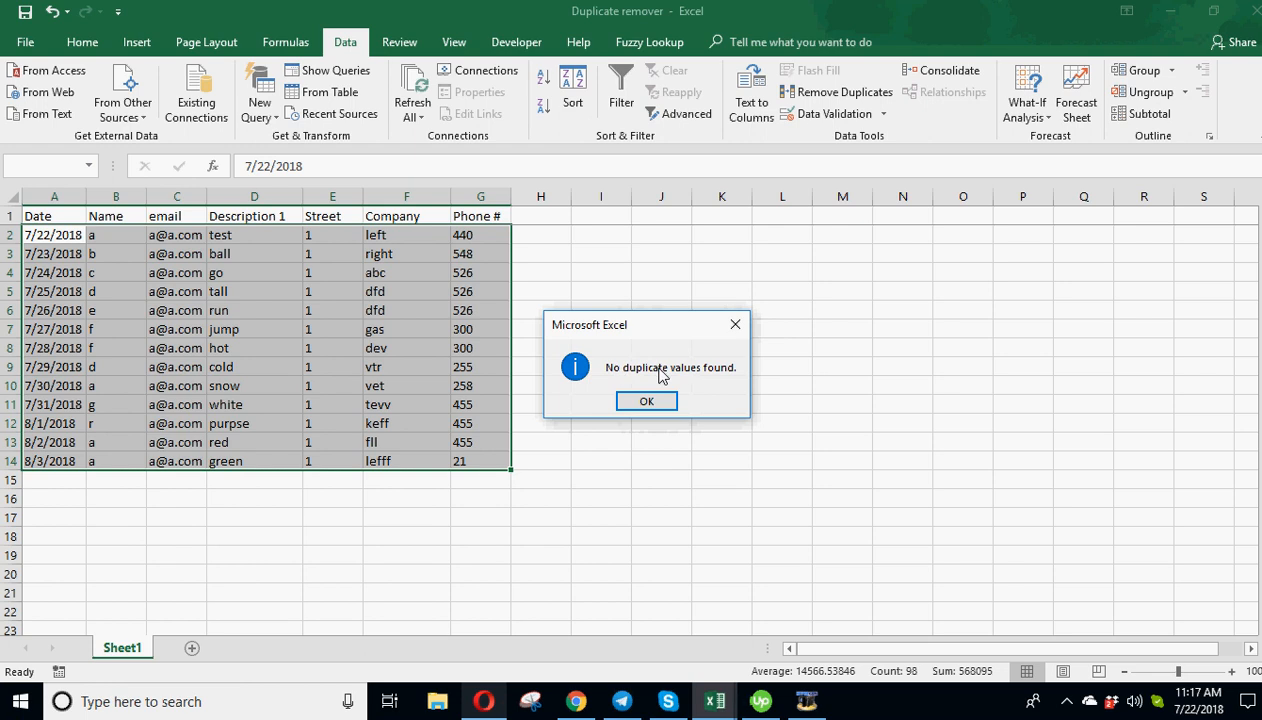
click(648, 401)
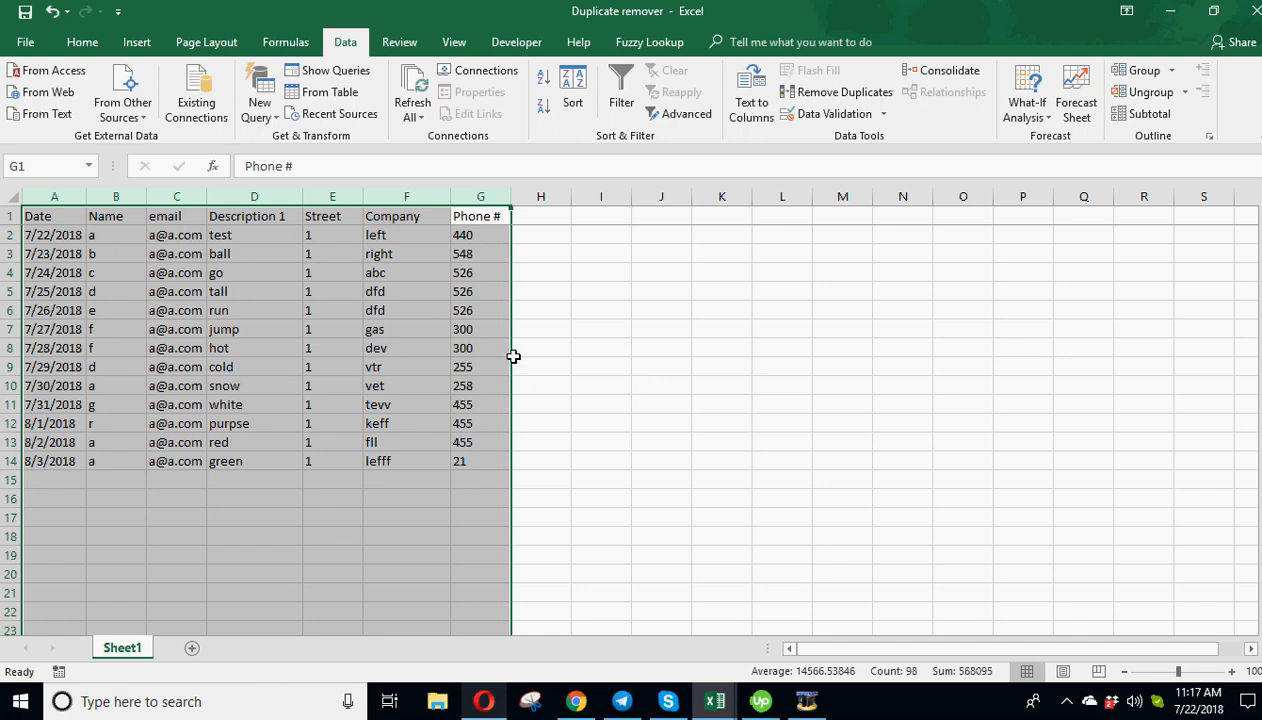
Inspect the repeated Phone # entries and check the date, name, description and company values in row 12
click(466, 331)
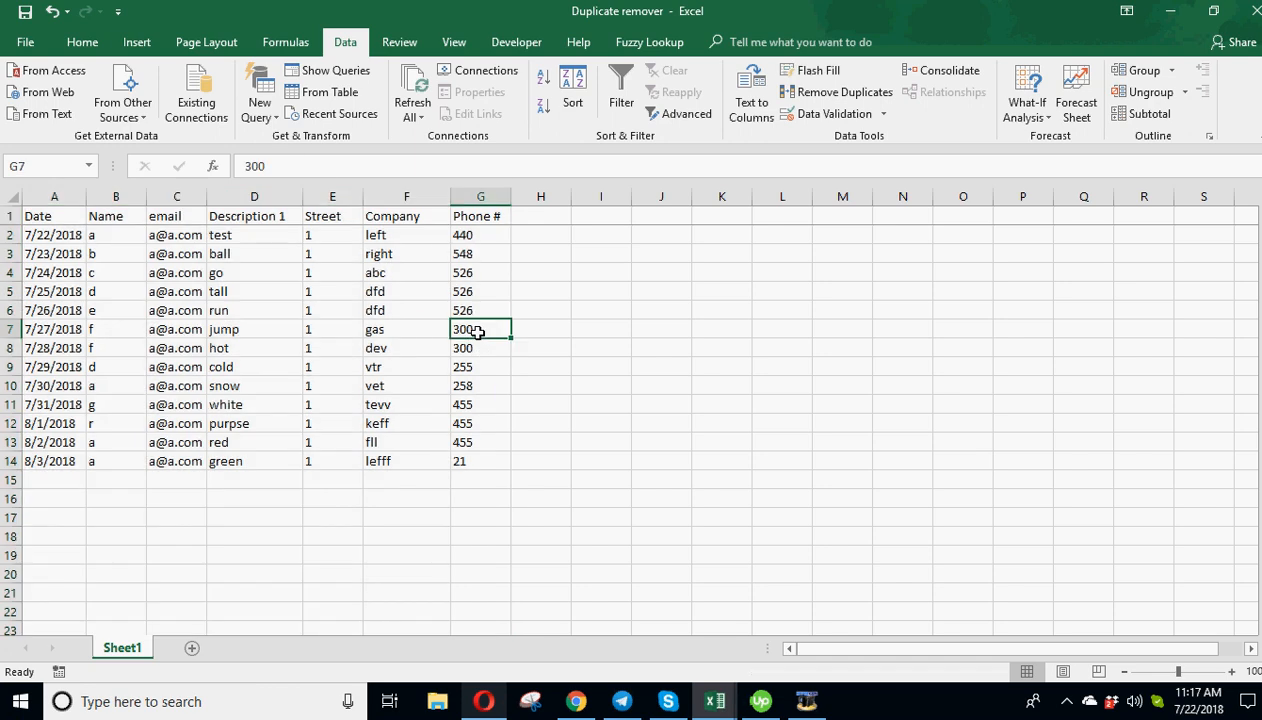
click(480, 290)
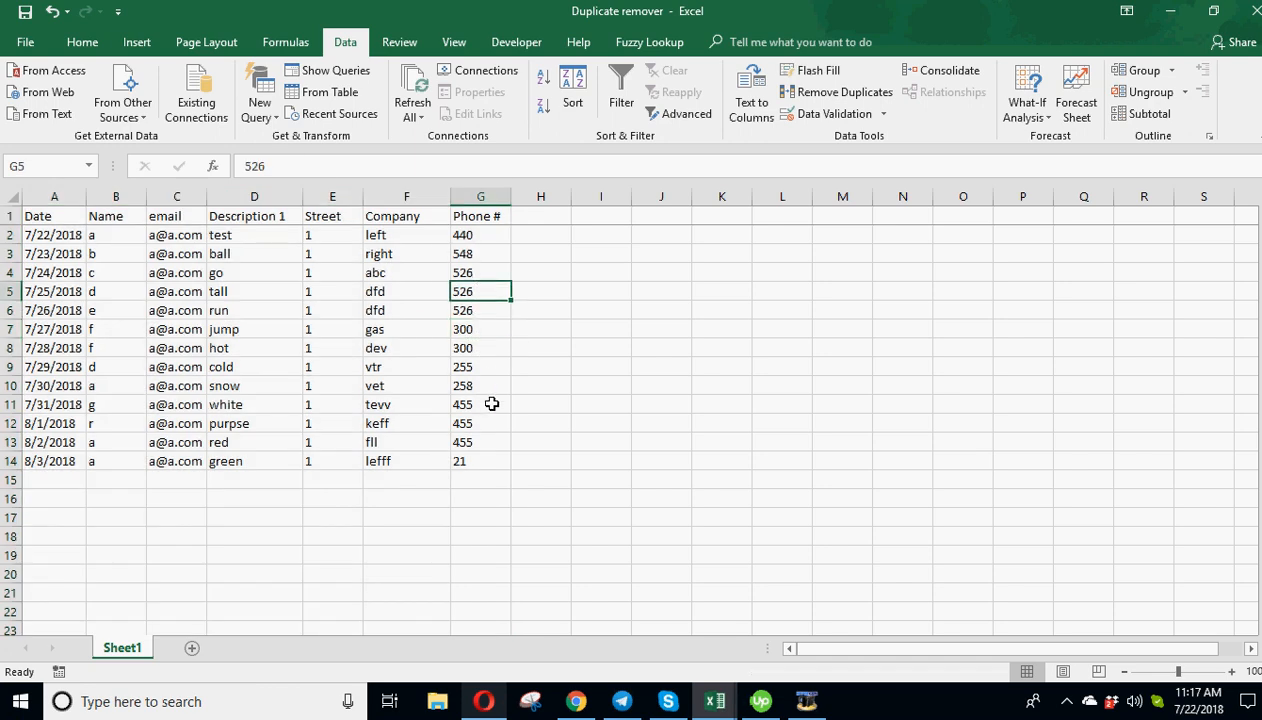
click(481, 424)
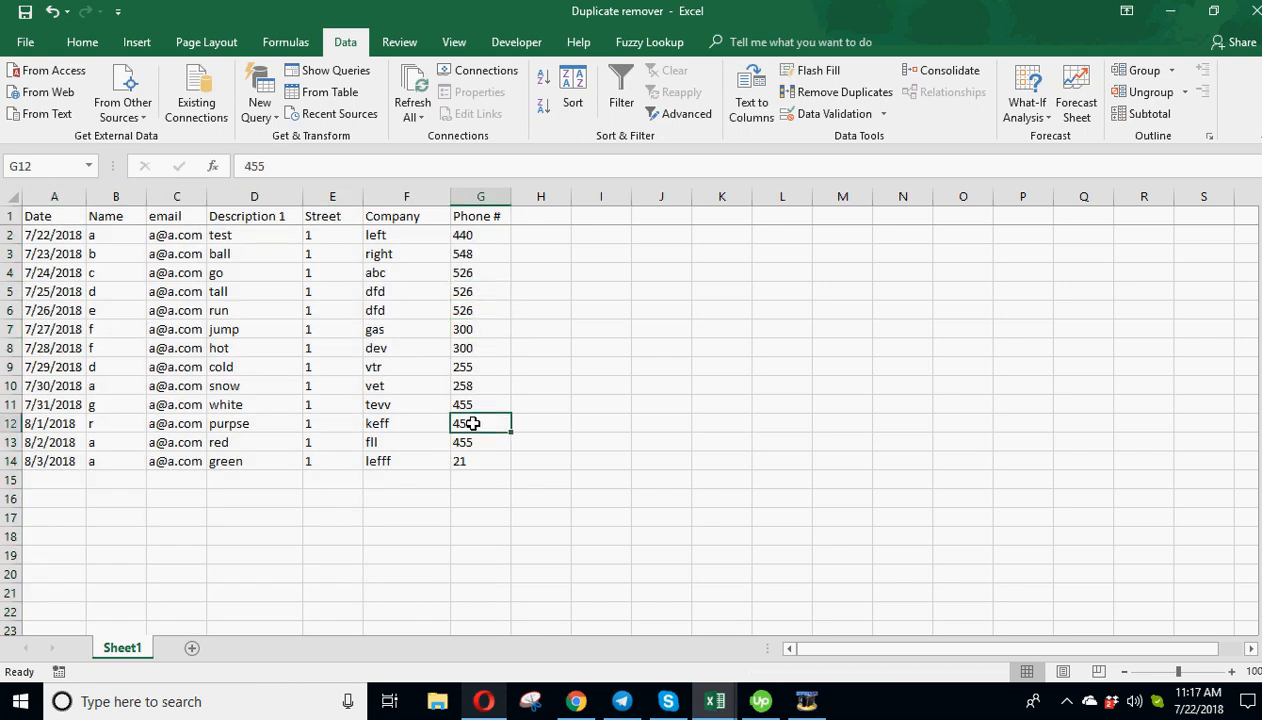
drag(392, 424, 60, 424)
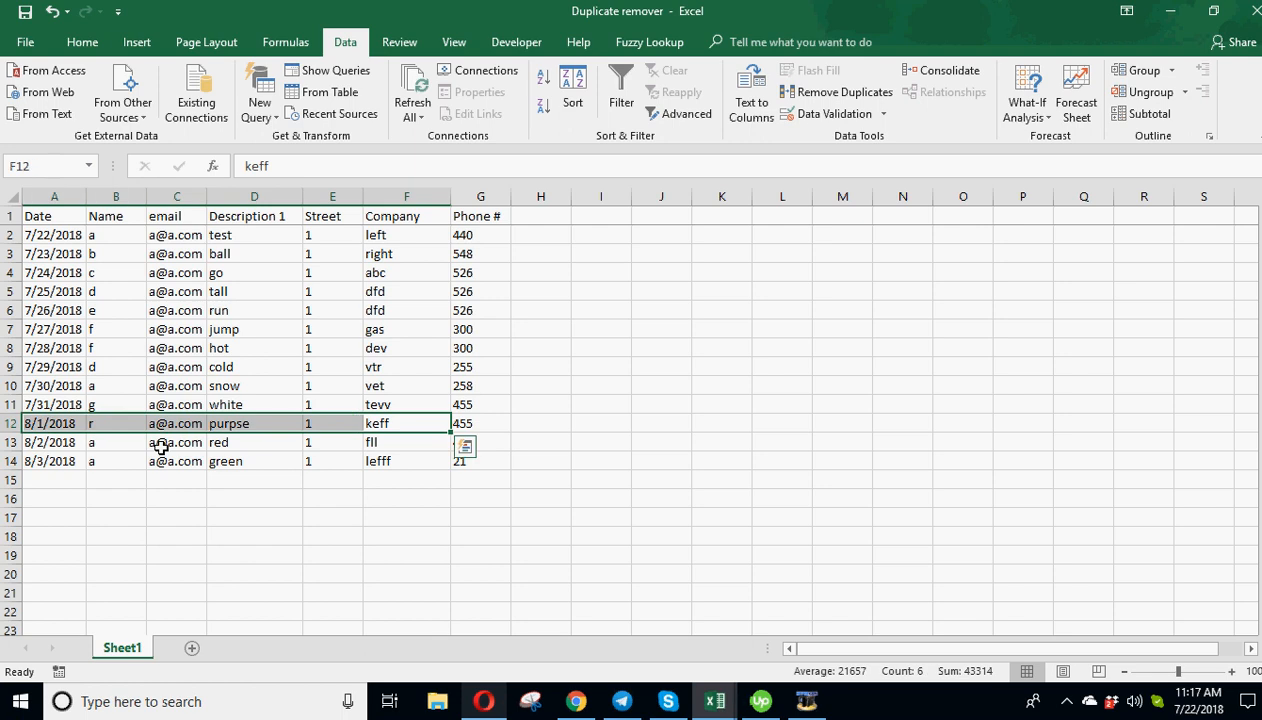
click(493, 422)
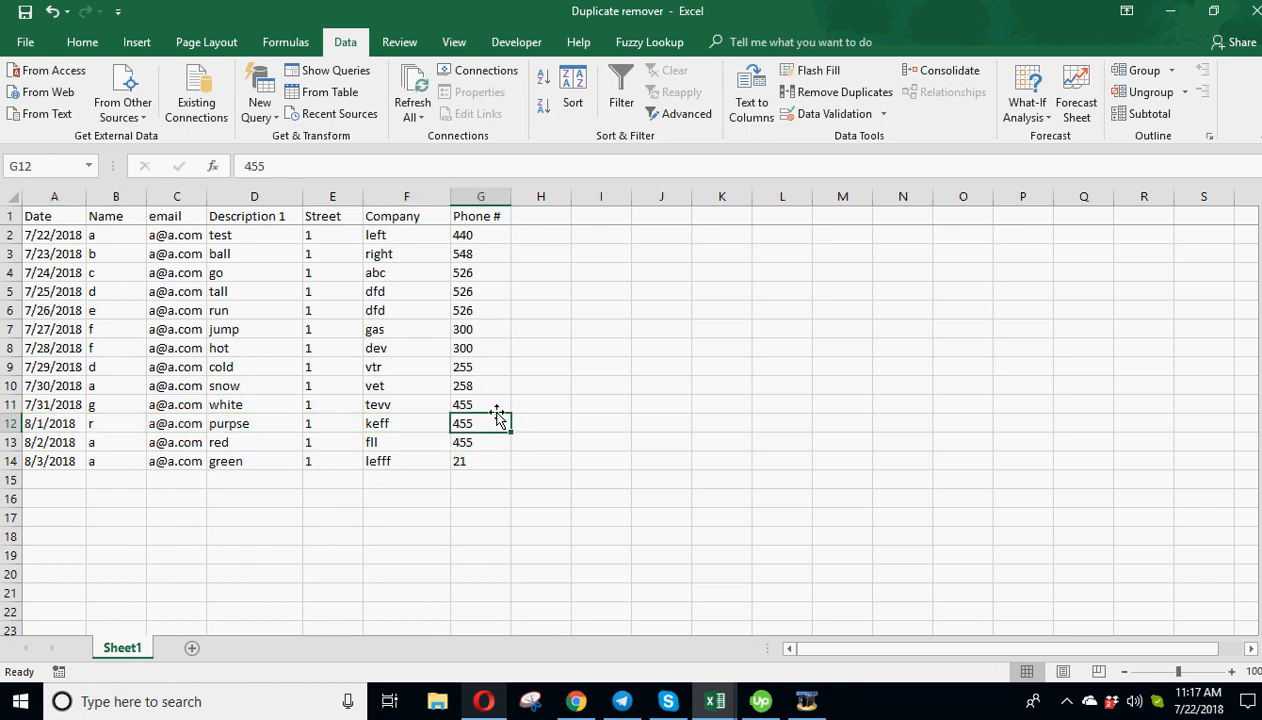
click(241, 421)
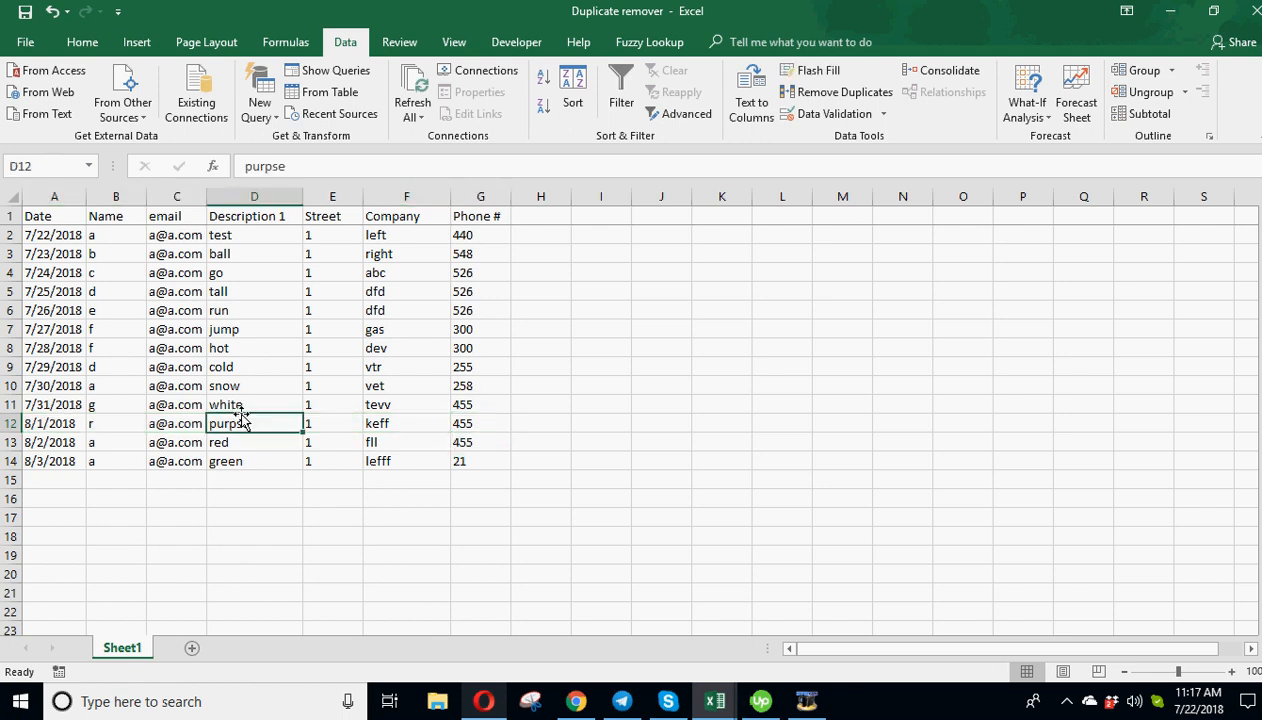
click(533, 253)
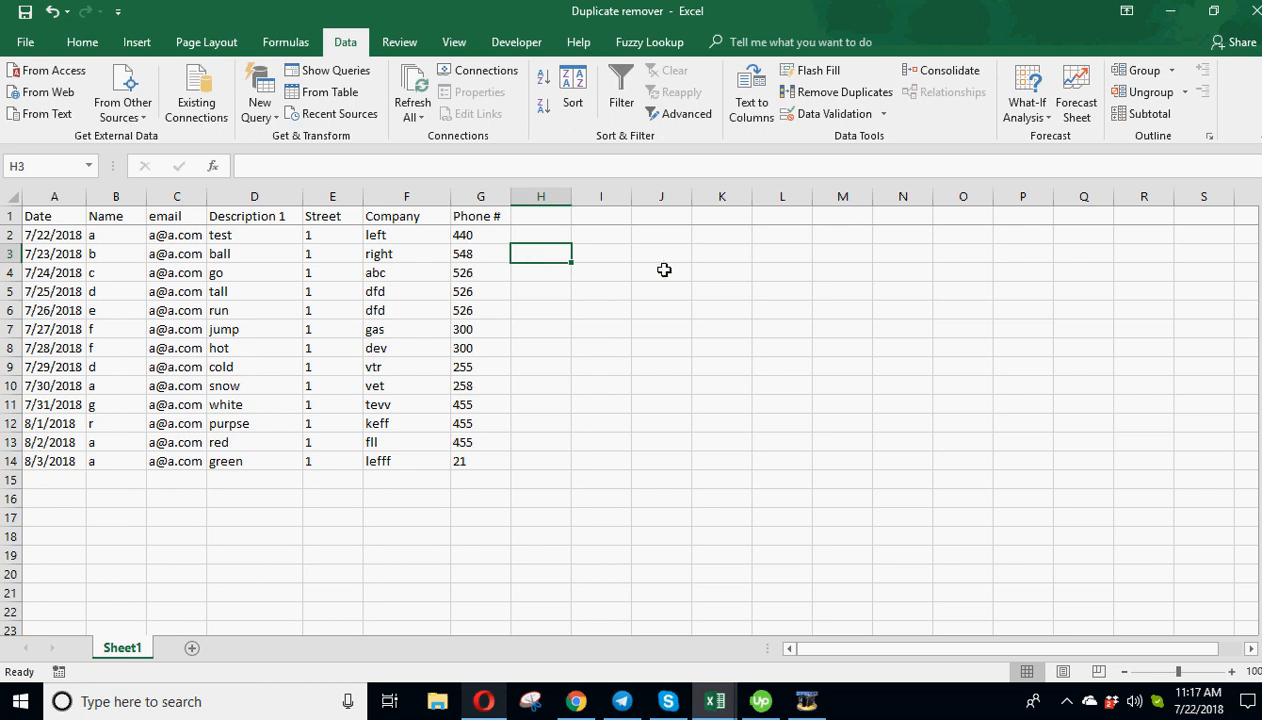
text(=countifs()
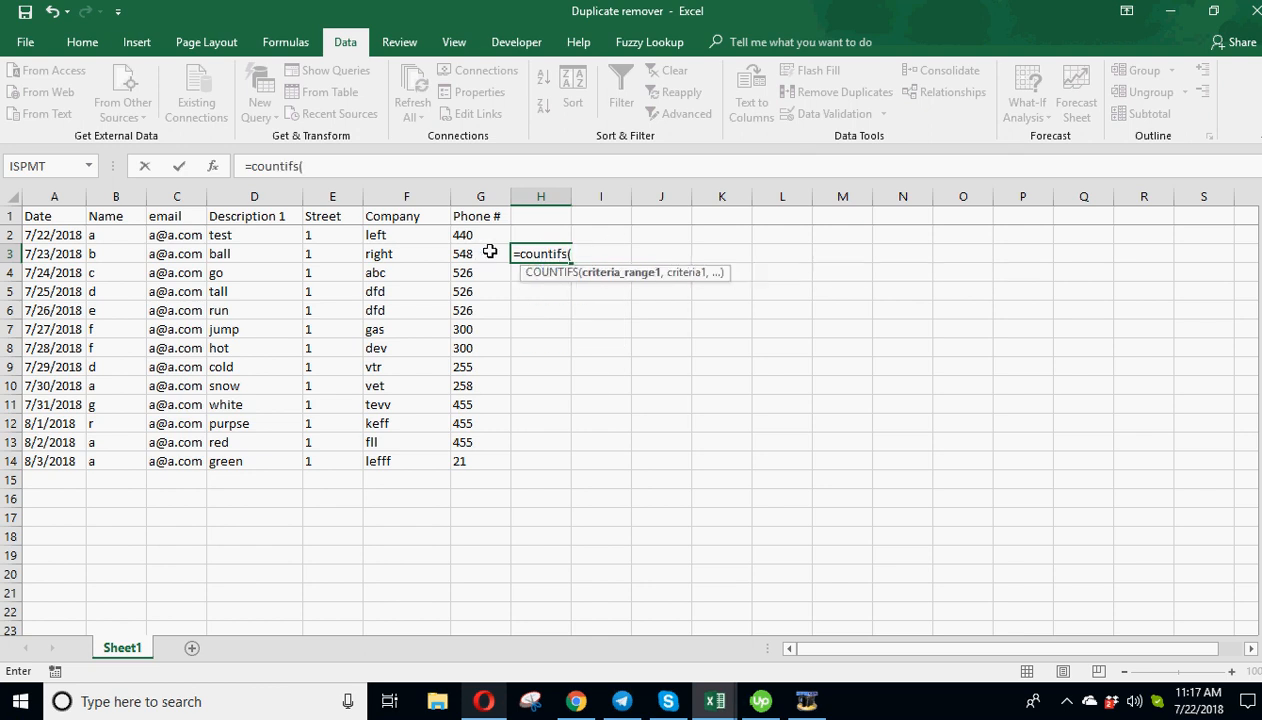
key(BackSpace)
key(BackSpace)
key(BackSpace)
key(BackSpace)
key(BackSpace)
key(BackSpace)
key(BackSpace)
key(BackSpace)
key(BackSpace)
key(BackSpace)
key(Return)
key(Up)
key(Up)
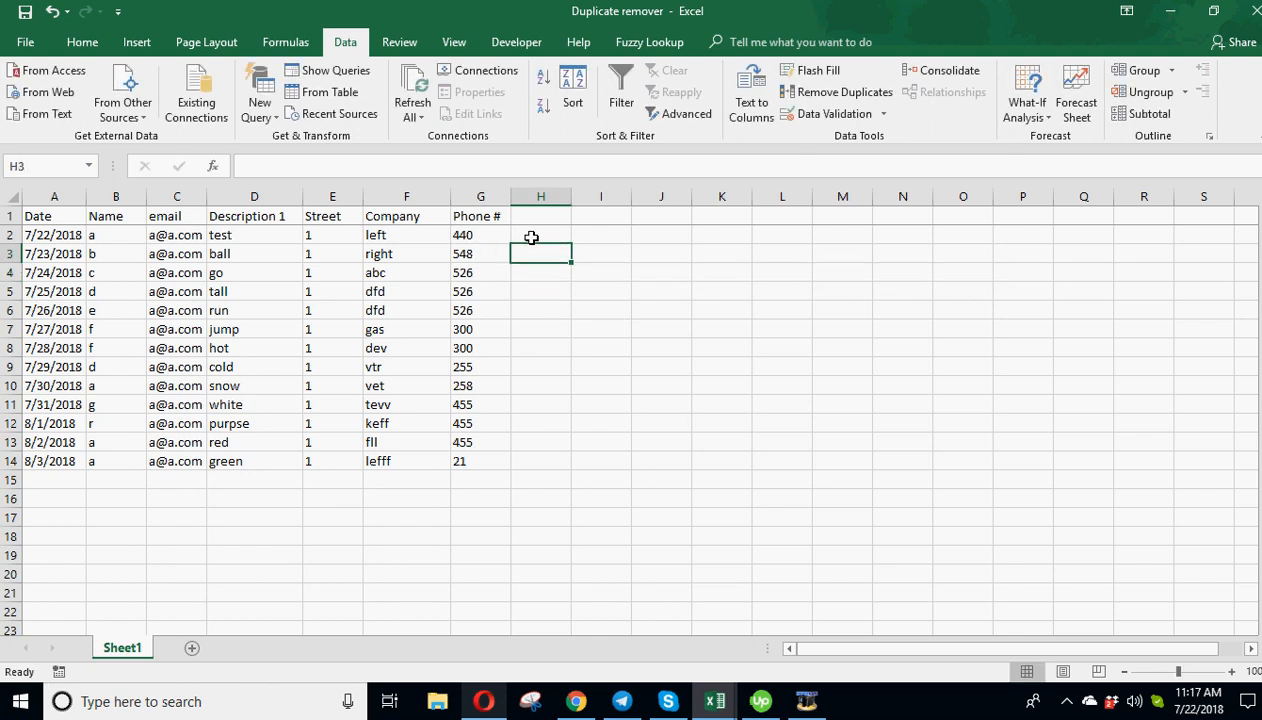
Enter the running-count formula =COUNTIFS(G$2:G2,G2) in cell H2 to number each occurrence of a phone number
text(=countifs()
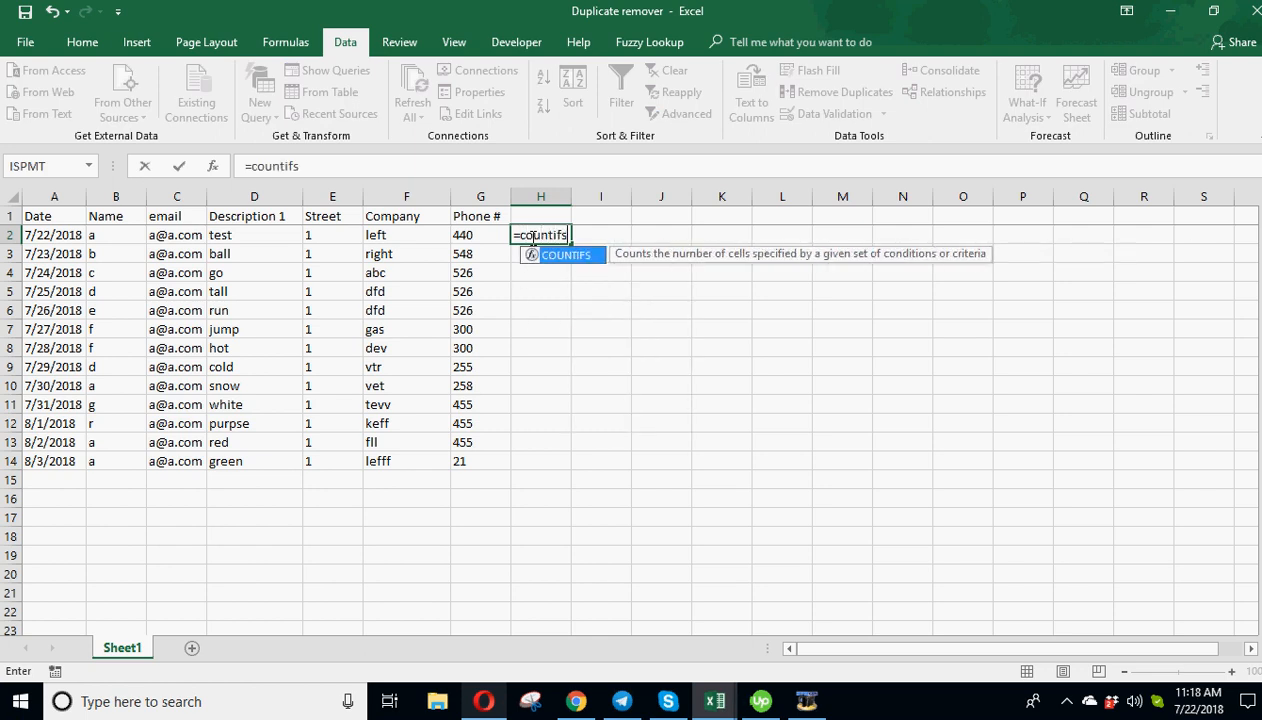
click(479, 234)
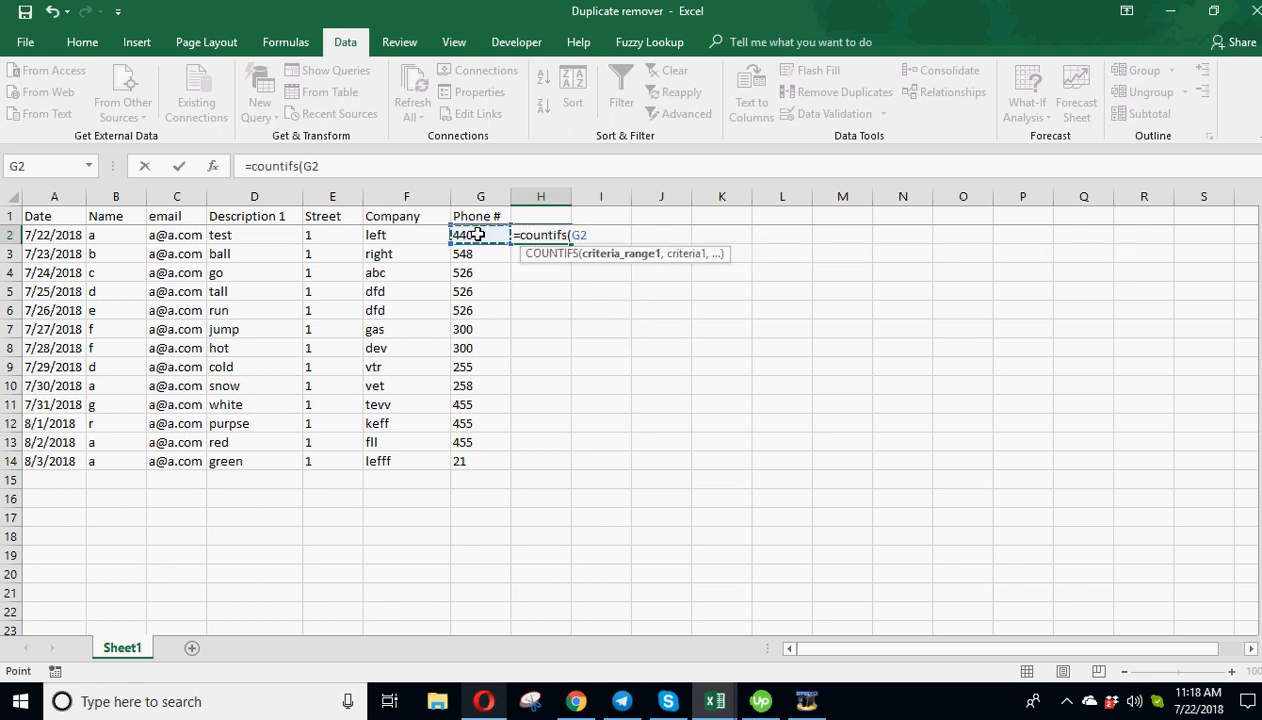
key(F8)
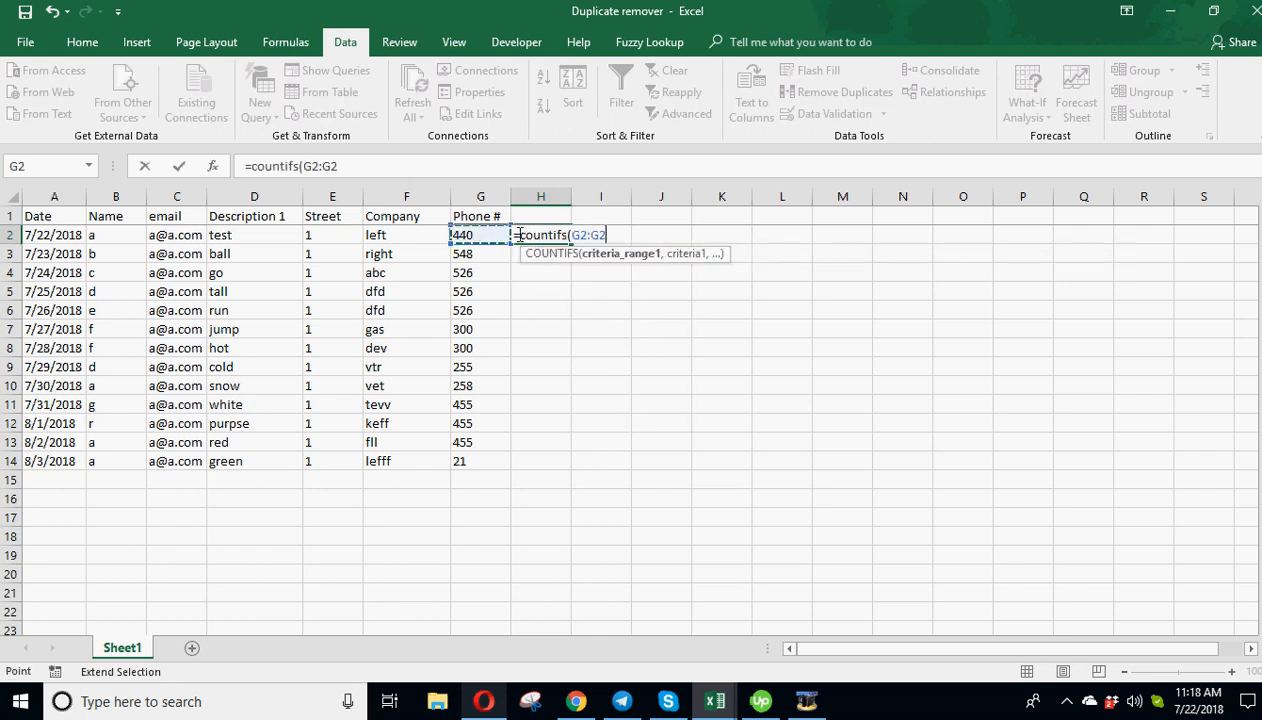
double_click(324, 168)
click(353, 166)
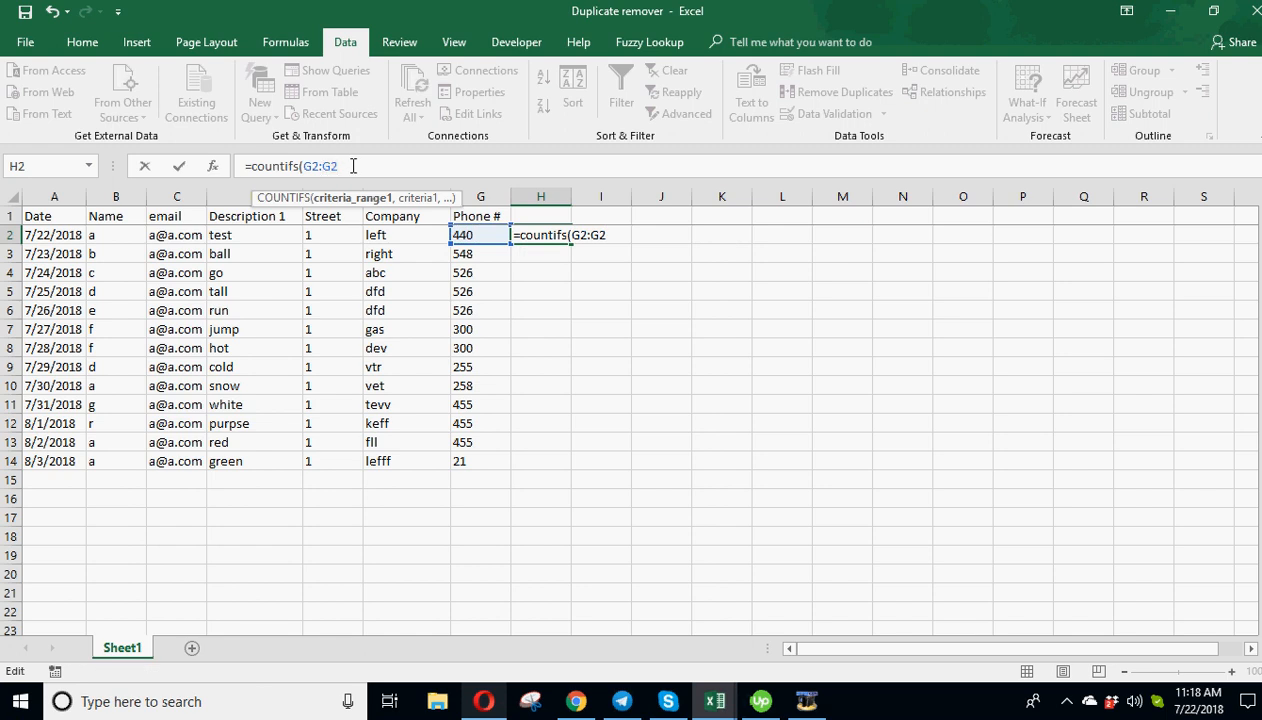
click(311, 166)
text($)
text(,)
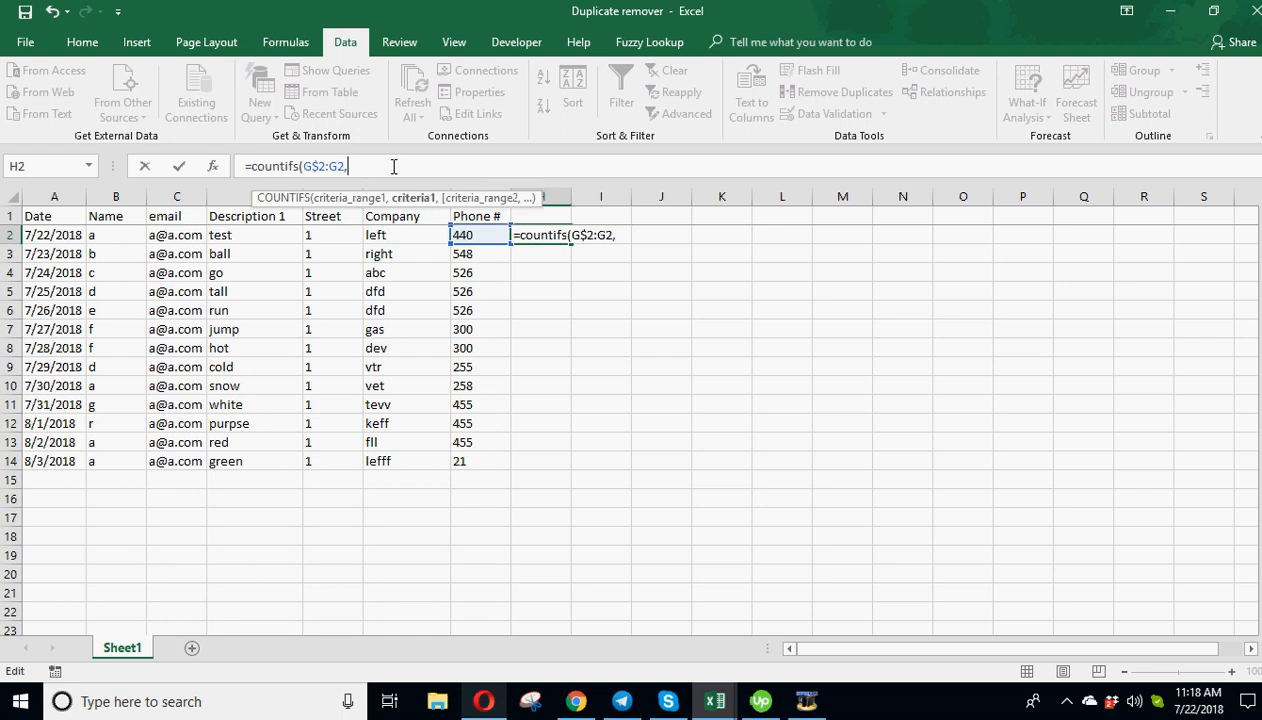
click(483, 234)
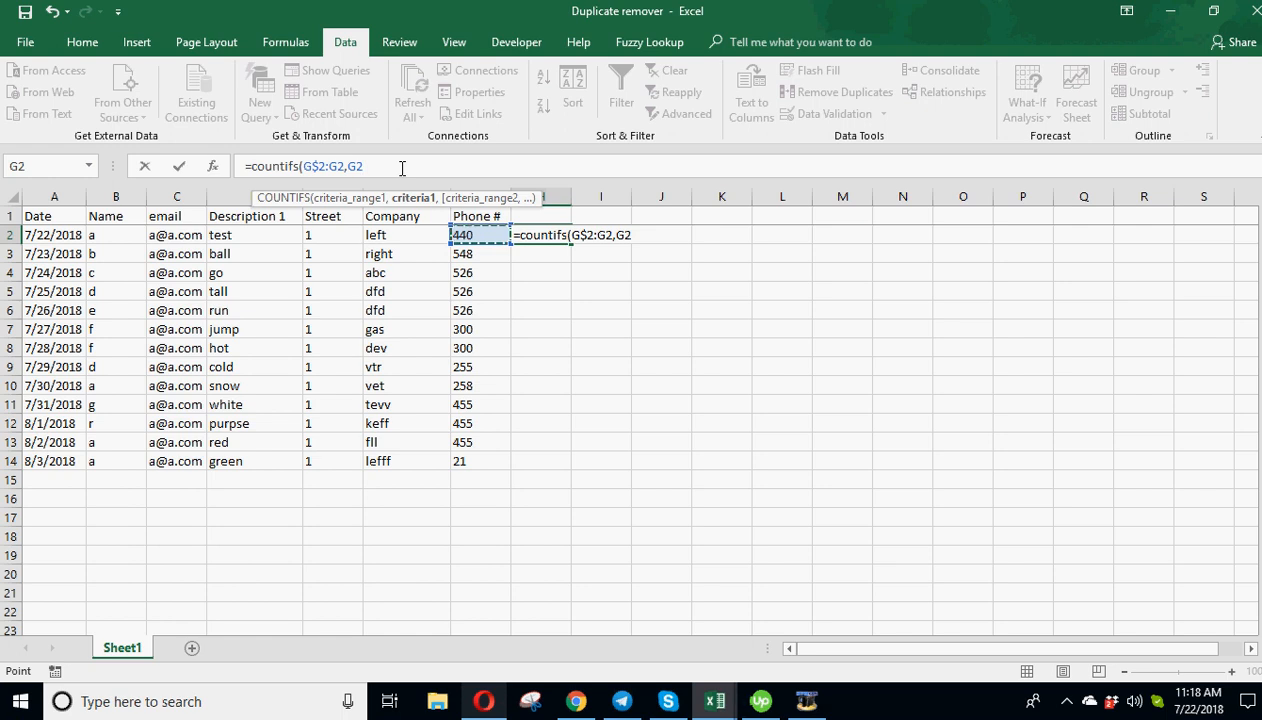
key(ctrl+Return)
Fill the COUNTIFS formula from H2 down through H14
click(560, 234)
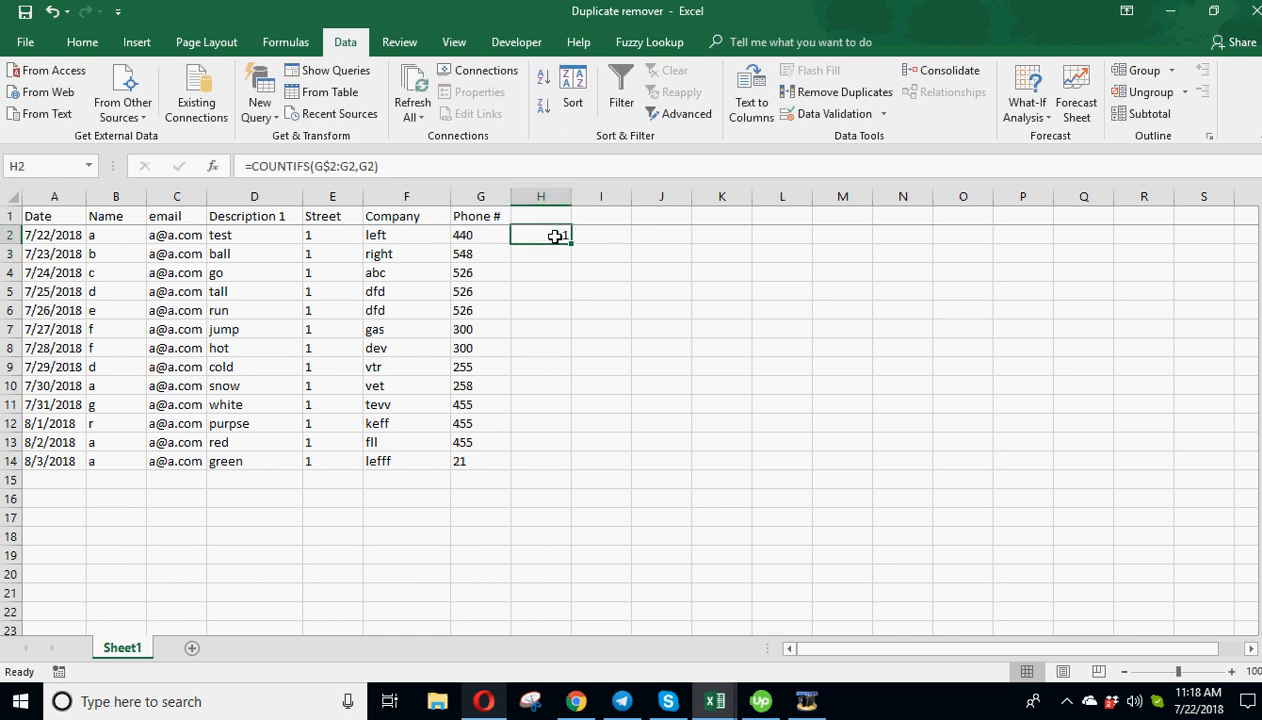
drag(568, 242, 556, 471)
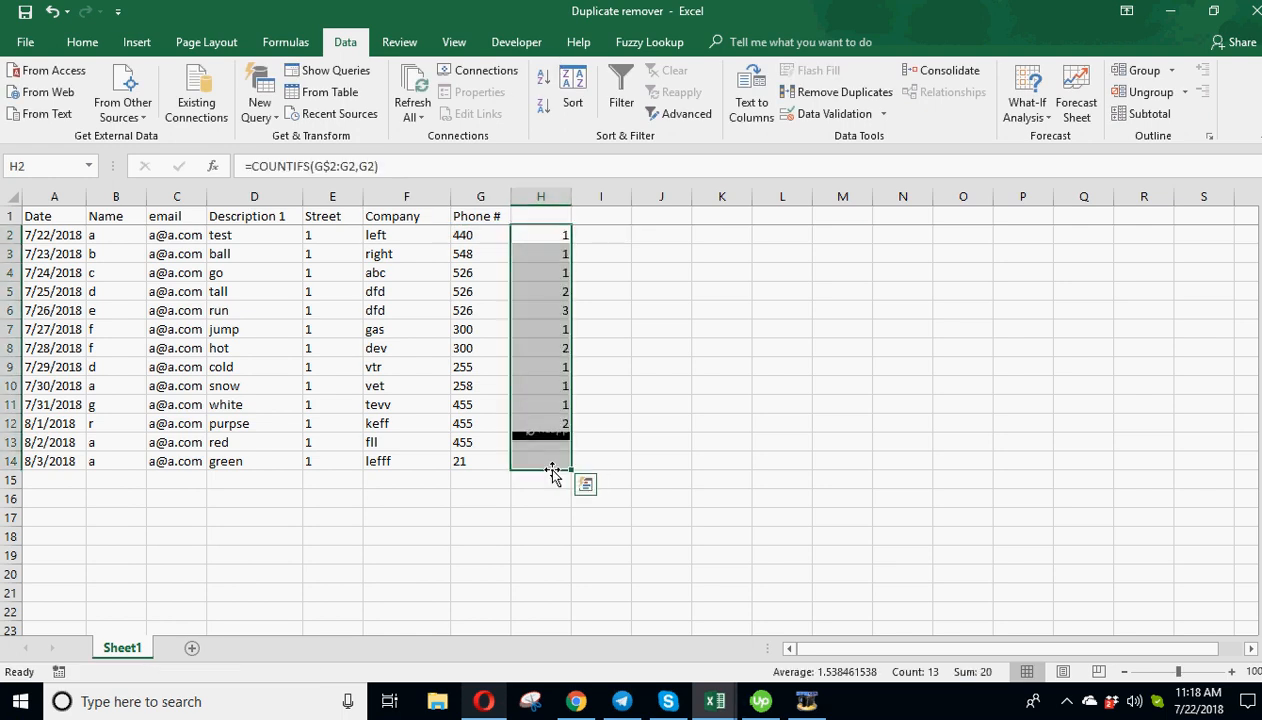
click(664, 385)
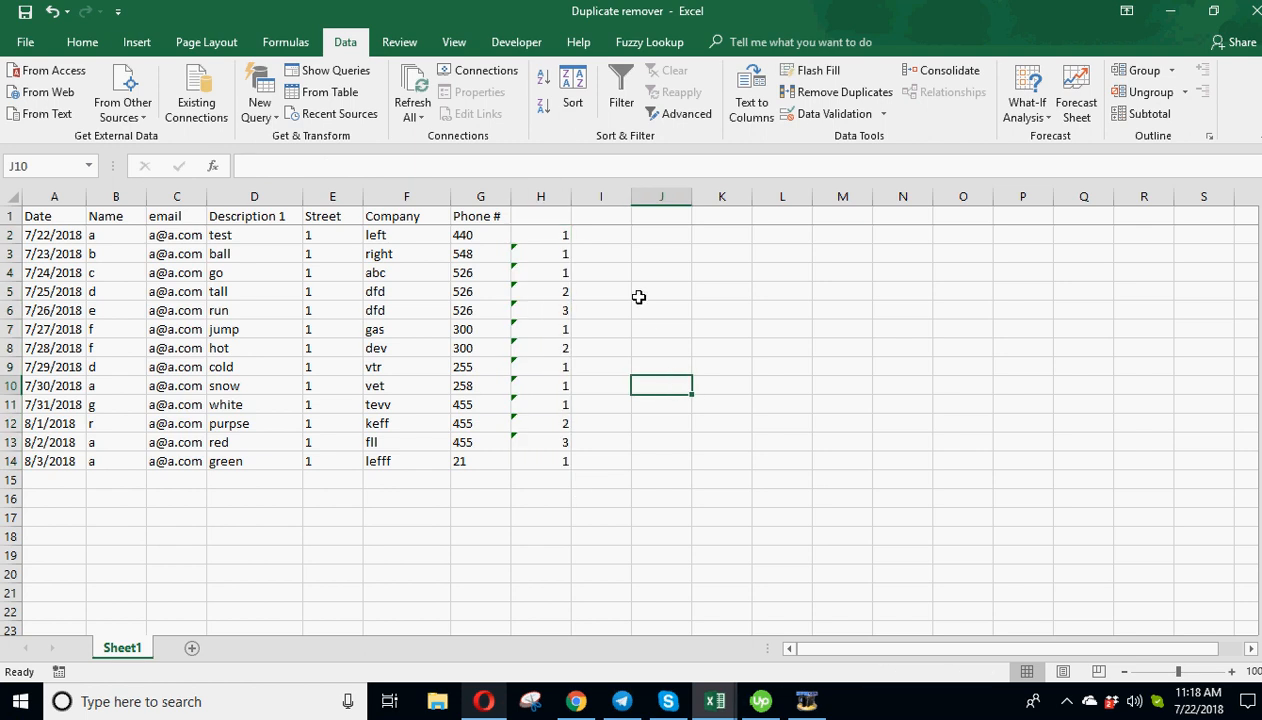
Center the contents of column H horizontally
click(540, 196)
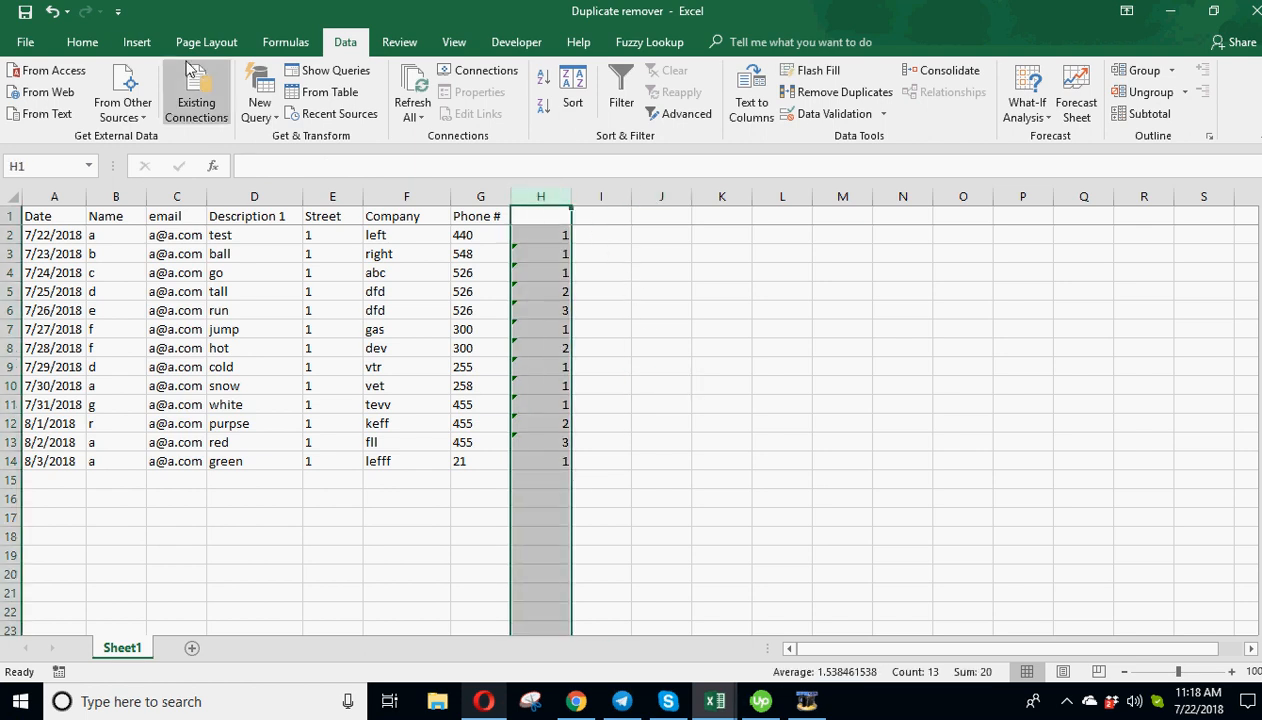
click(80, 42)
click(376, 106)
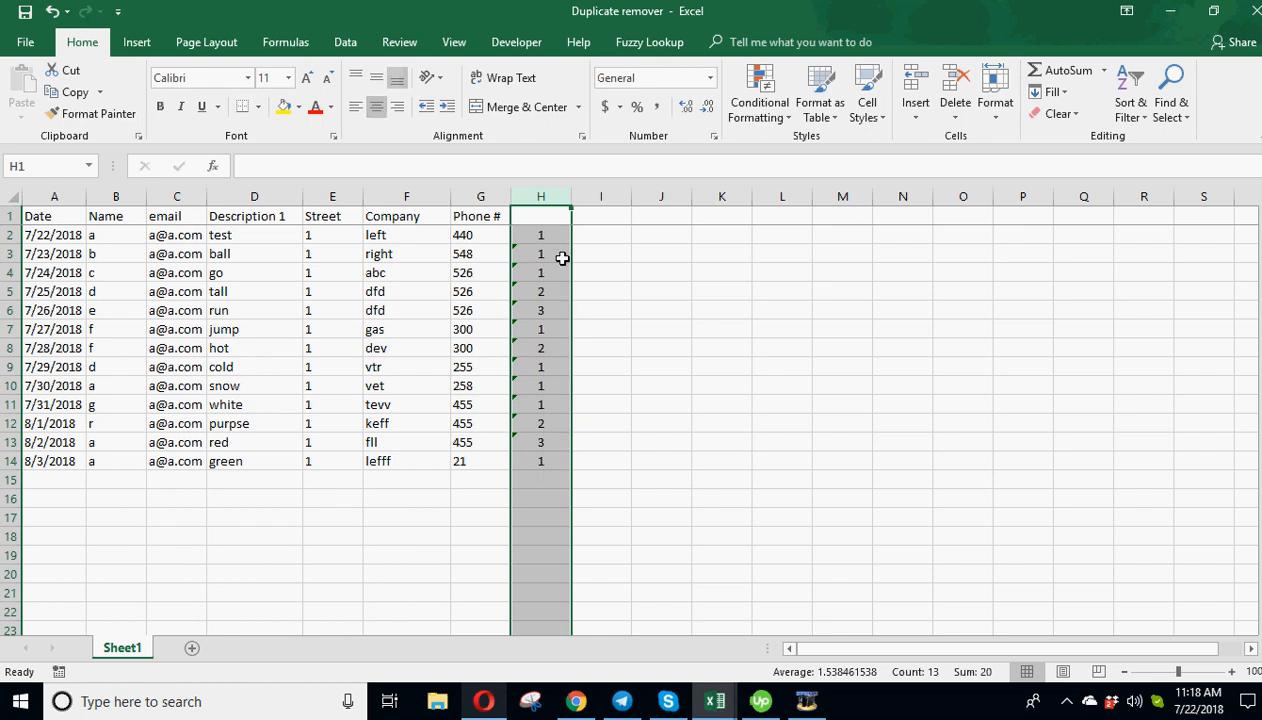
Compare the occurrence counts in column H with the matching Phone # entries, row by row from row 2 to row 13
click(684, 338)
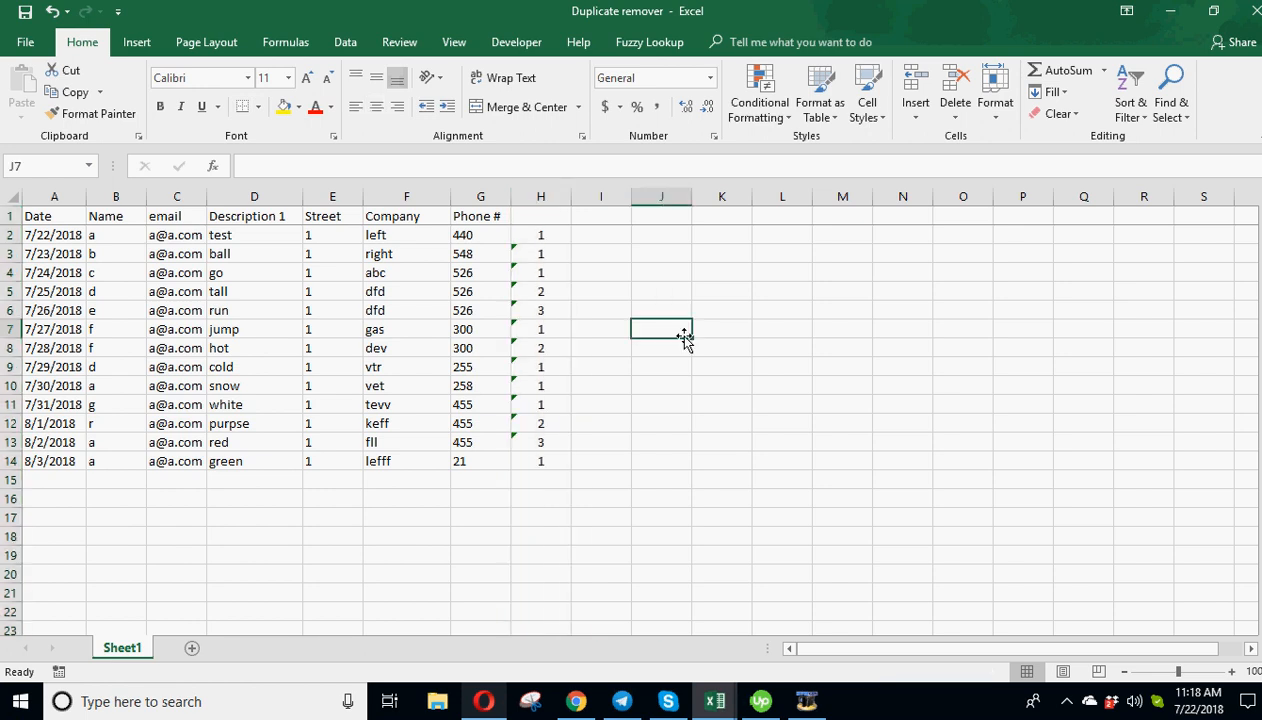
click(555, 235)
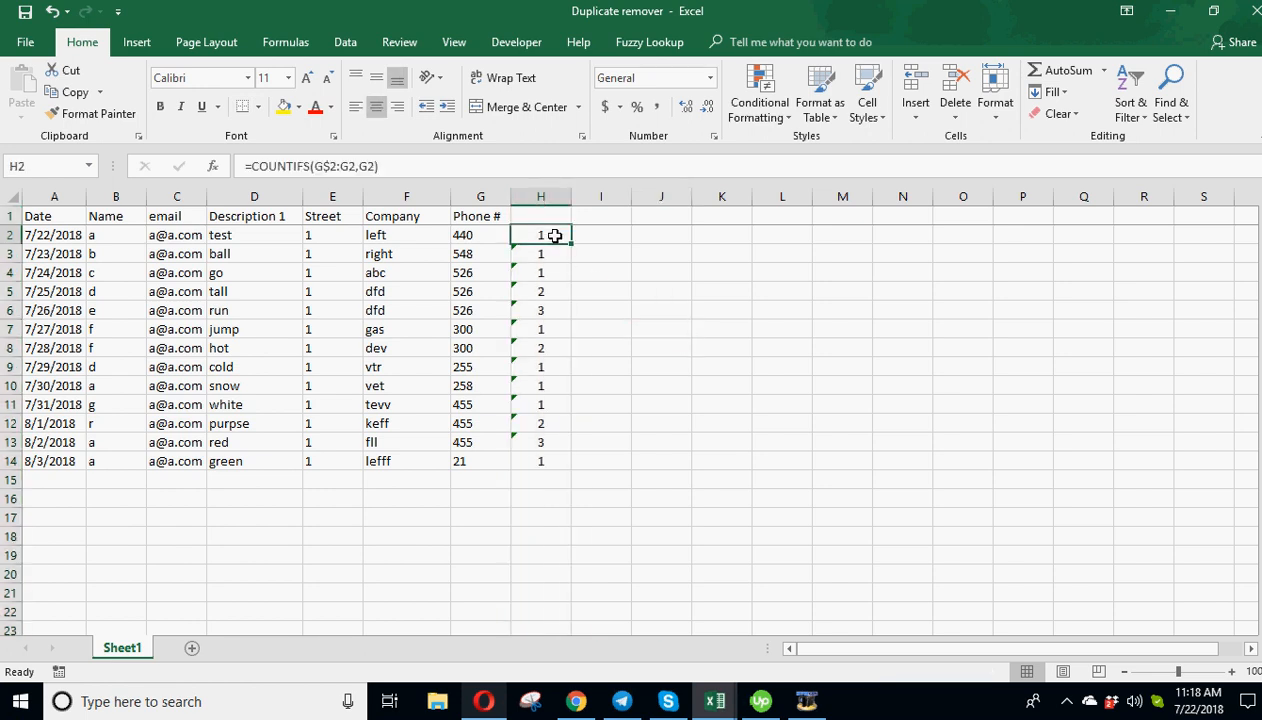
click(555, 253)
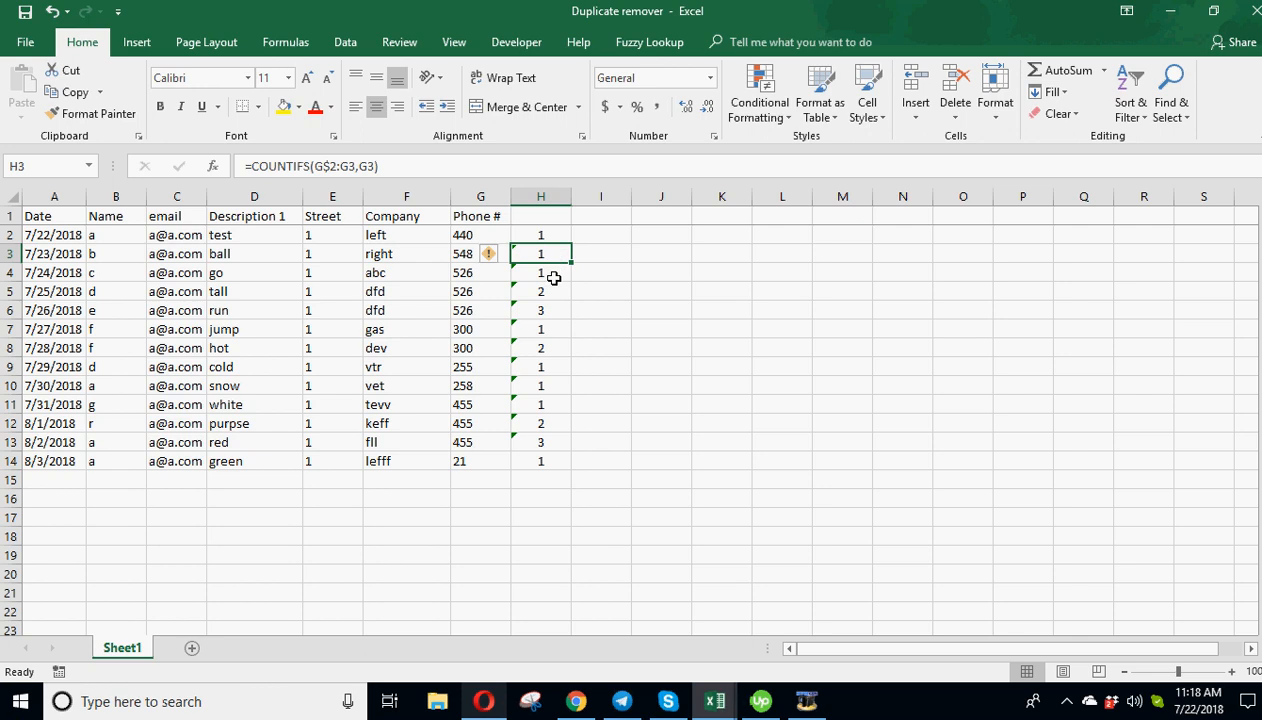
click(553, 276)
click(553, 291)
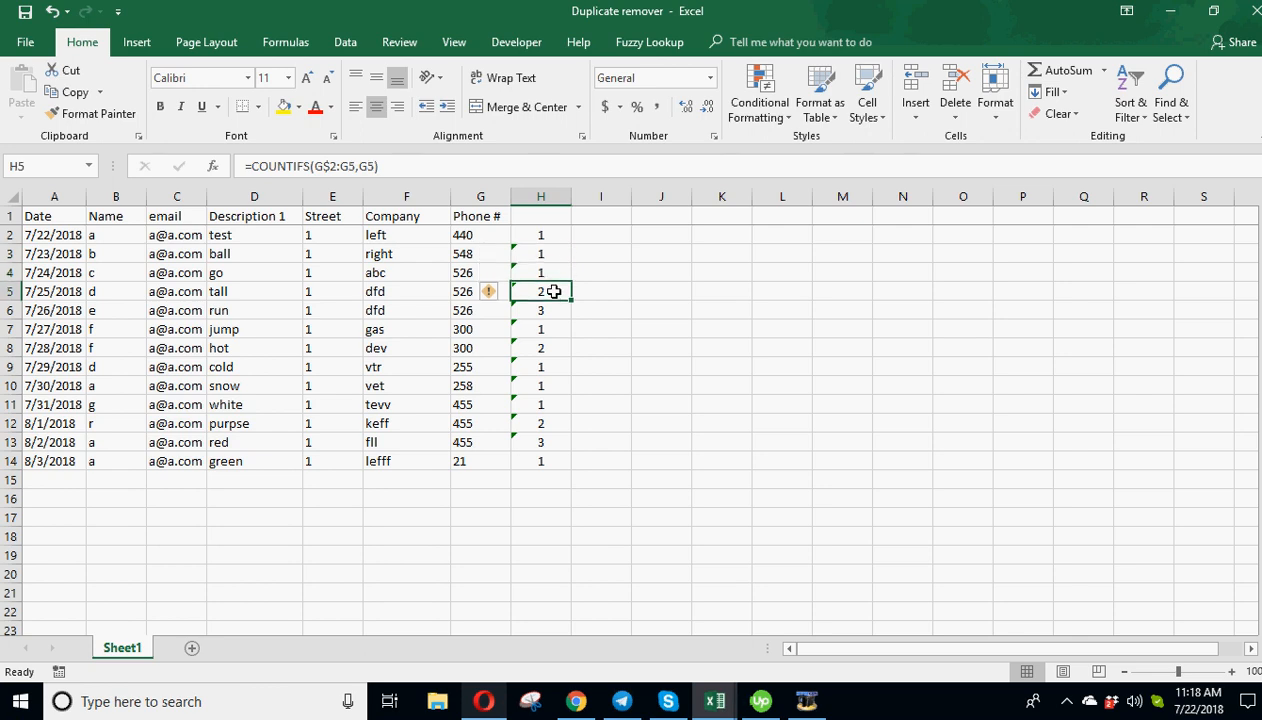
click(547, 310)
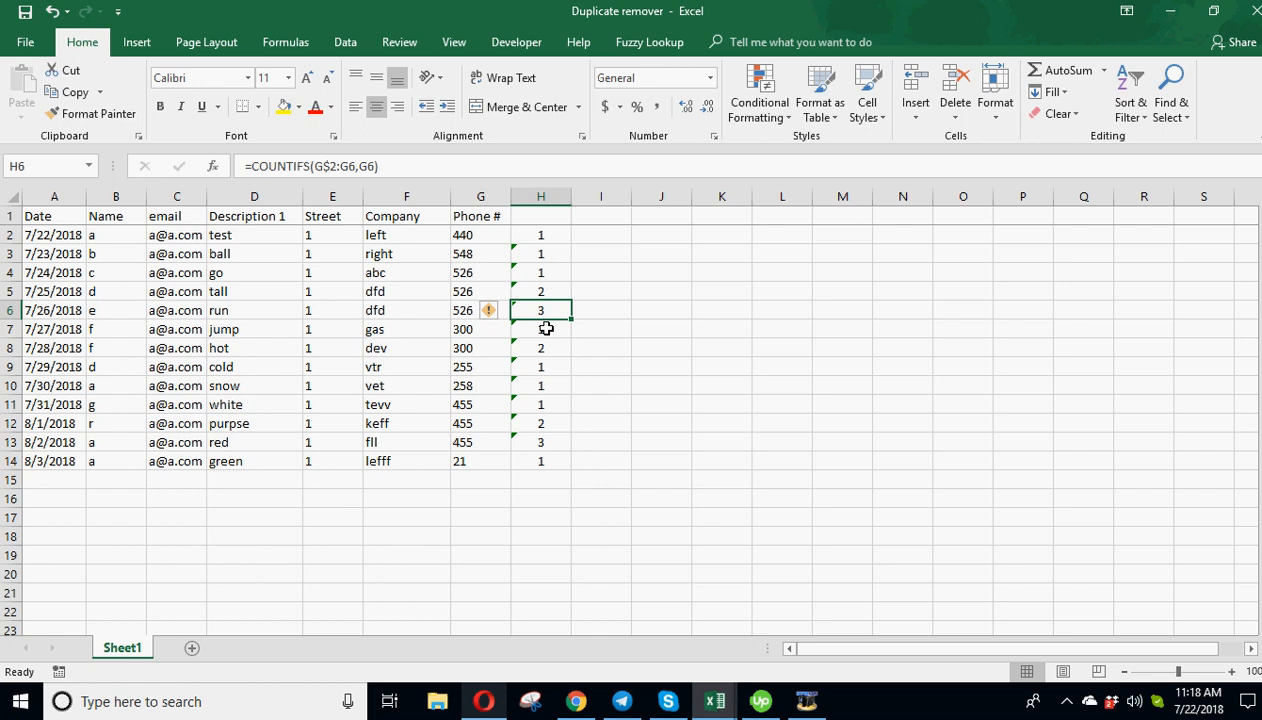
click(479, 329)
click(546, 330)
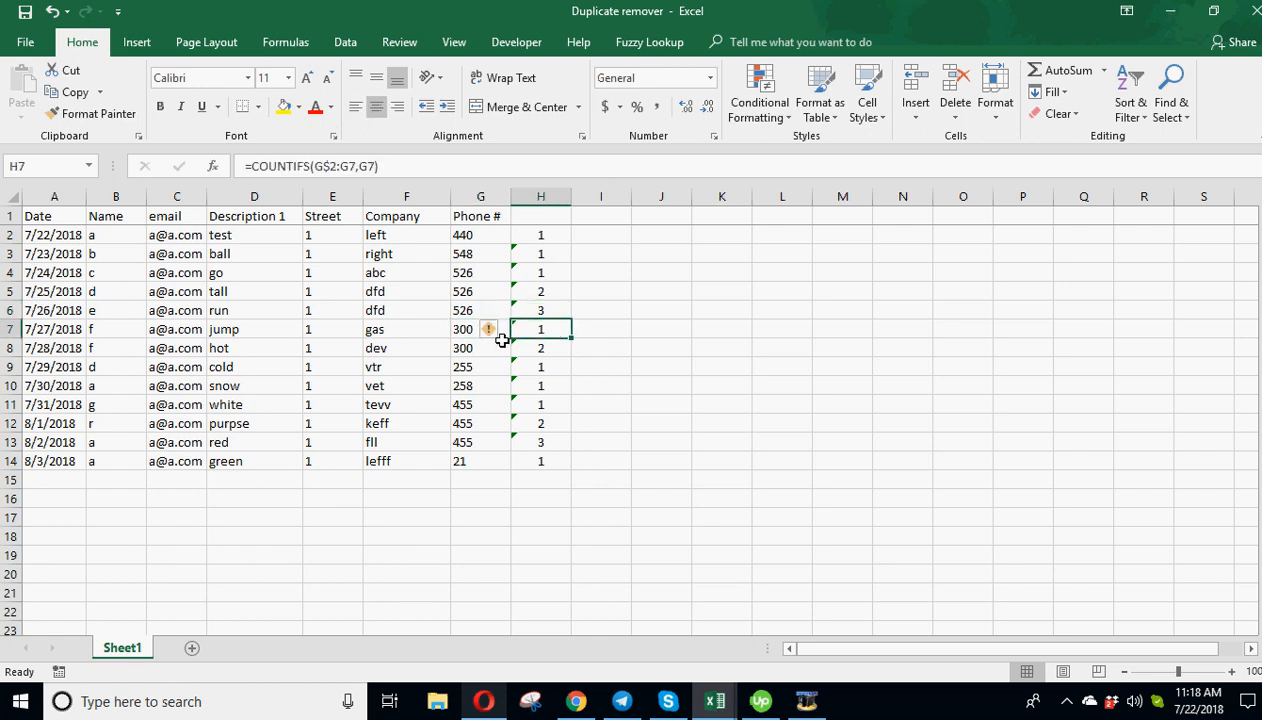
click(472, 349)
click(535, 349)
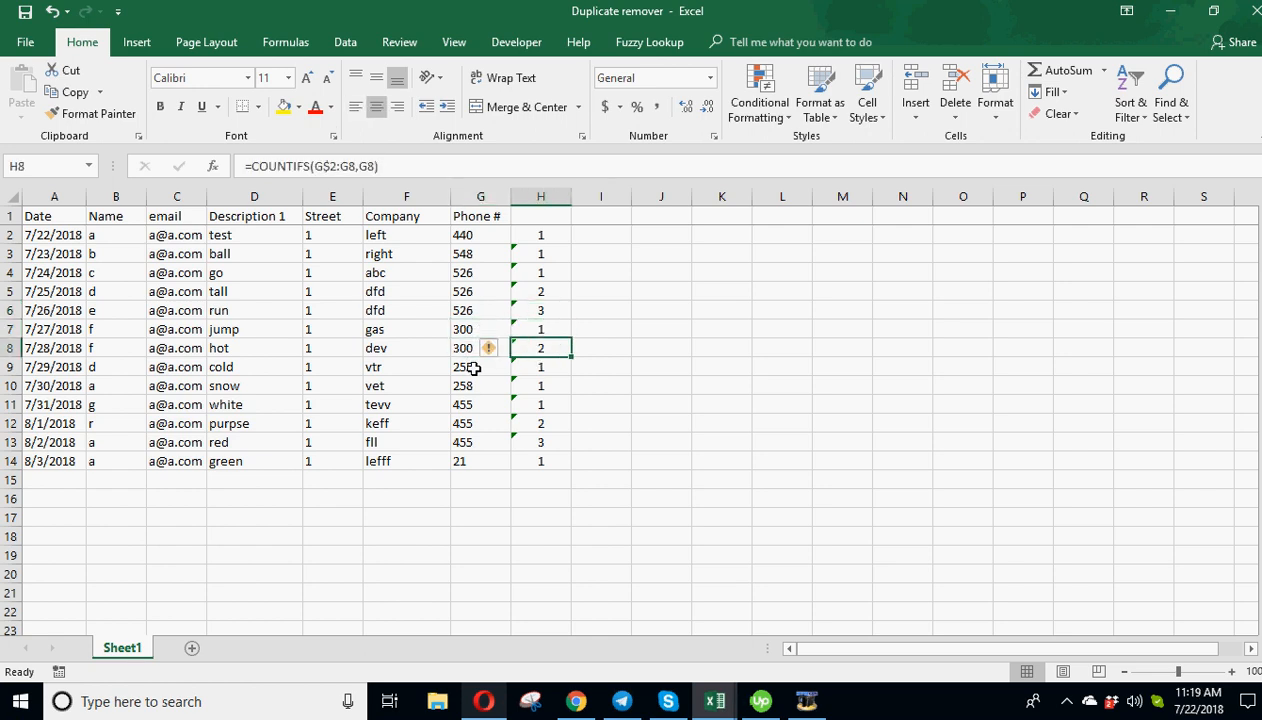
click(473, 402)
click(544, 406)
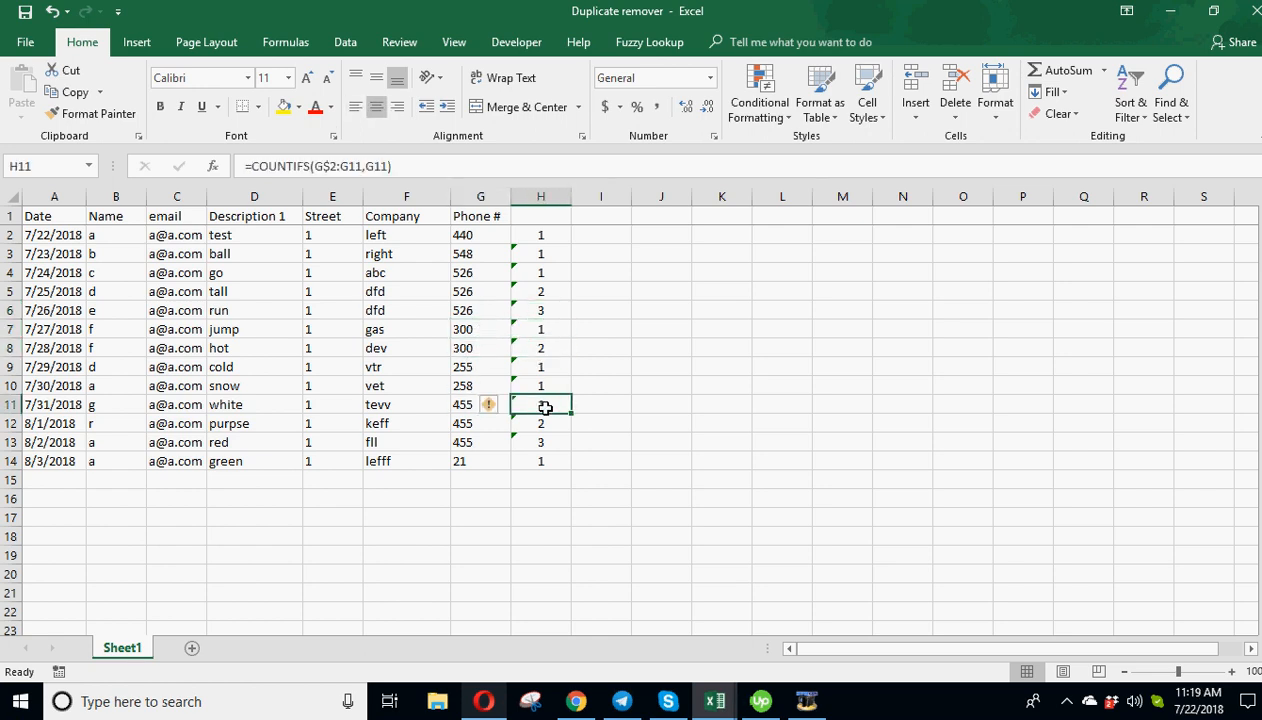
click(543, 425)
click(541, 442)
click(600, 461)
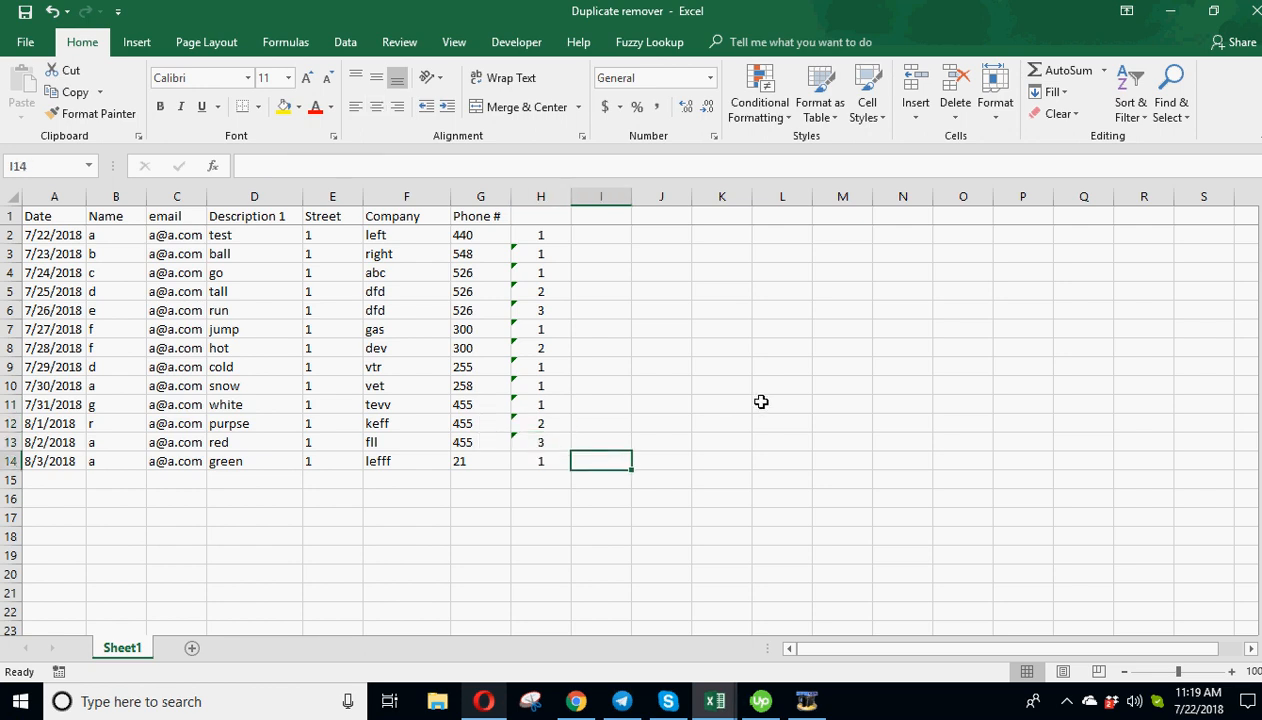
click(760, 401)
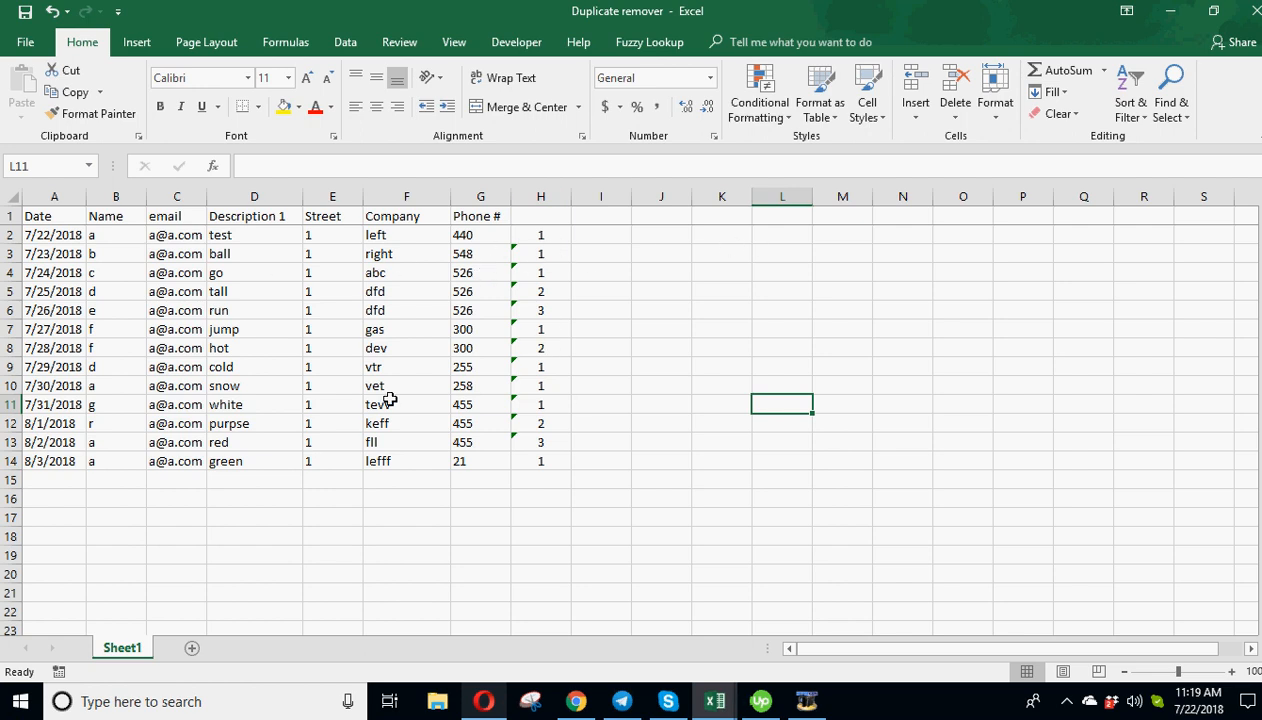
click(842, 354)
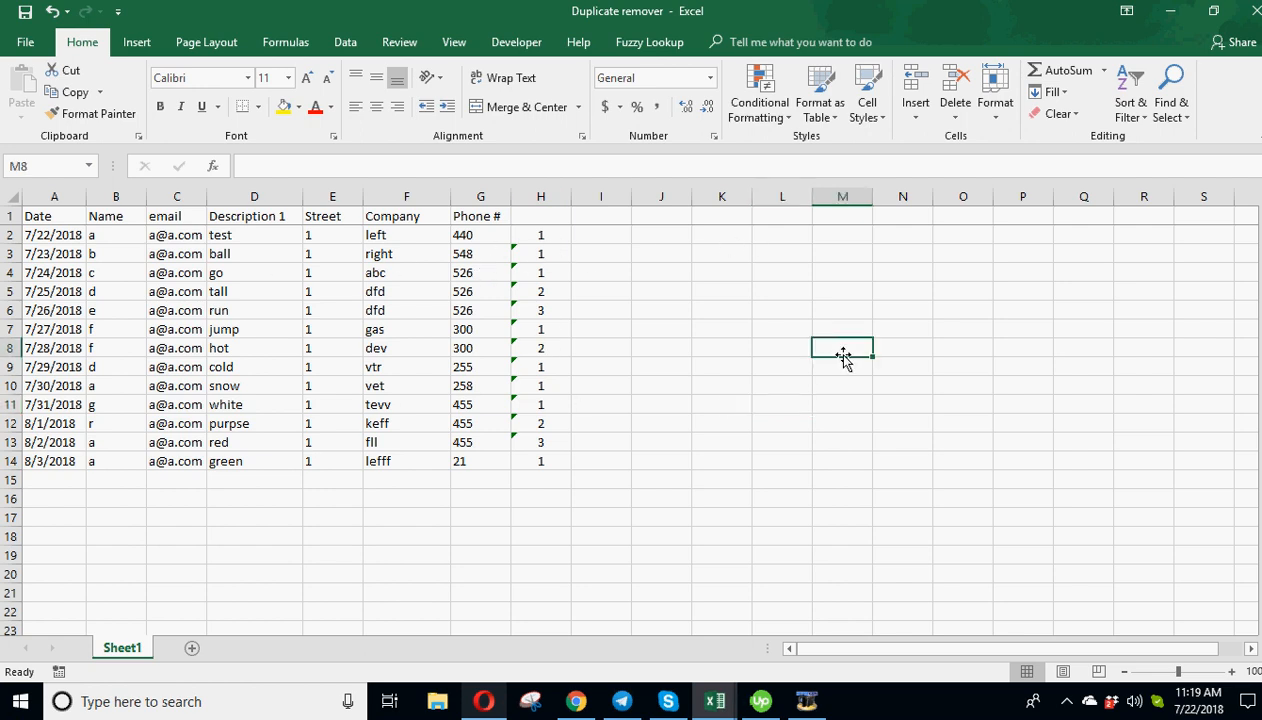
Wrap the H2 formula as =IF(COUNTIFS(G$2:G2,G2)<1,"Duplicate","") and fill it down through H14
click(535, 235)
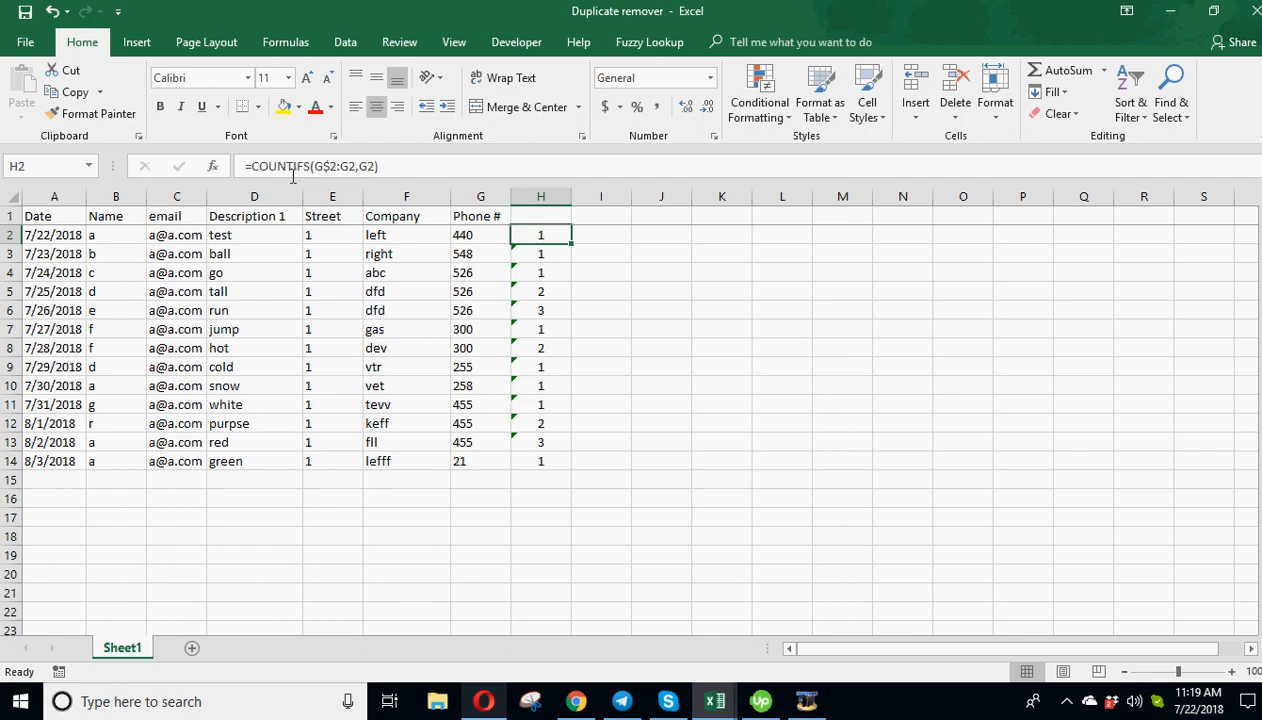
click(252, 166)
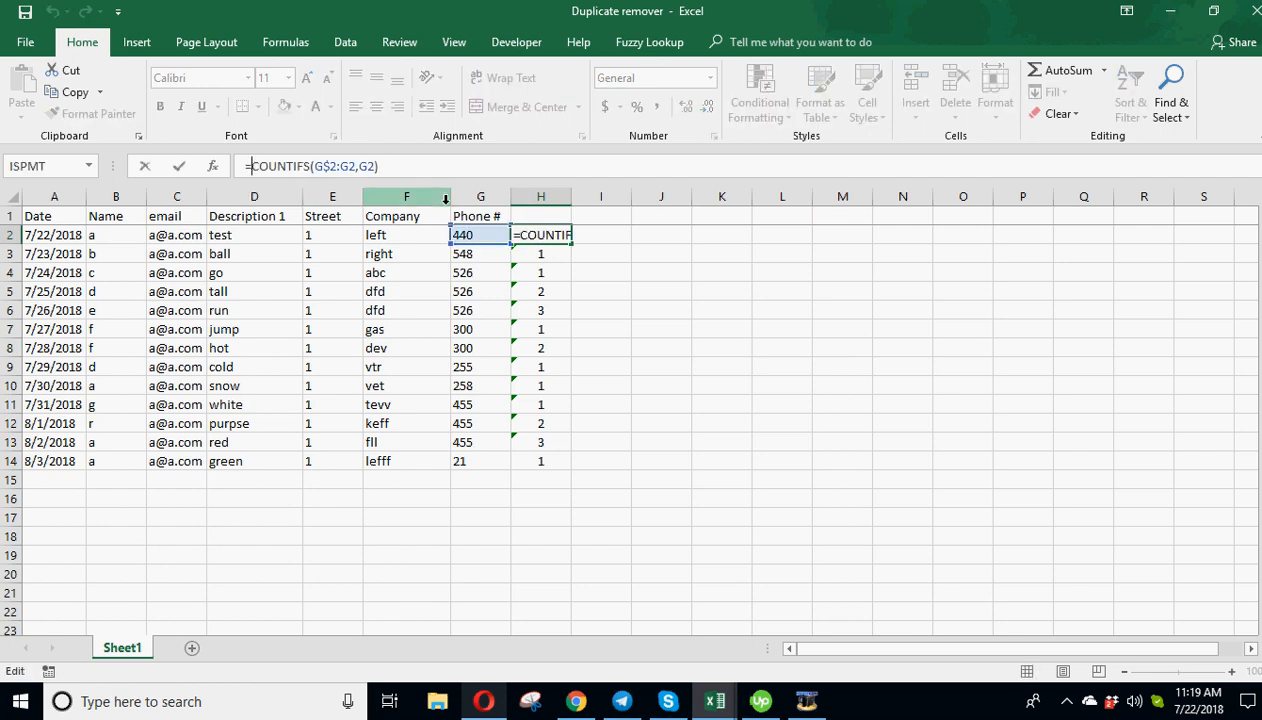
text(if()
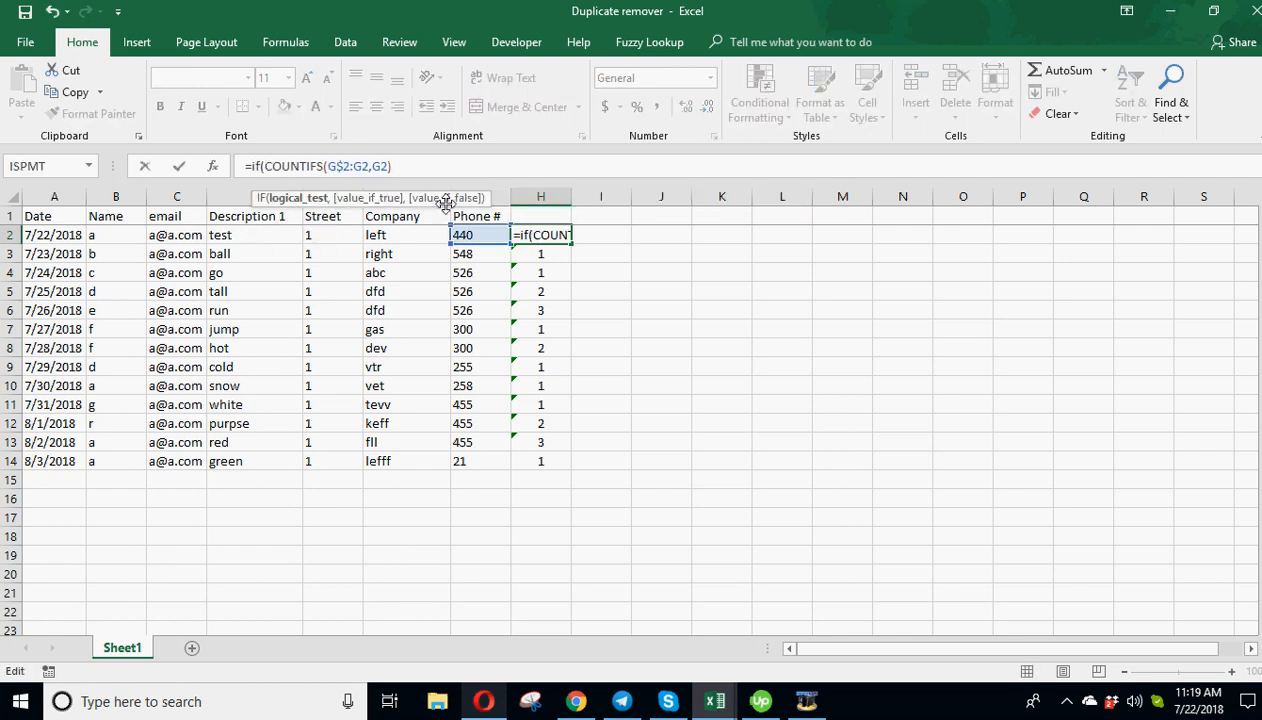
click(435, 165)
text(<)
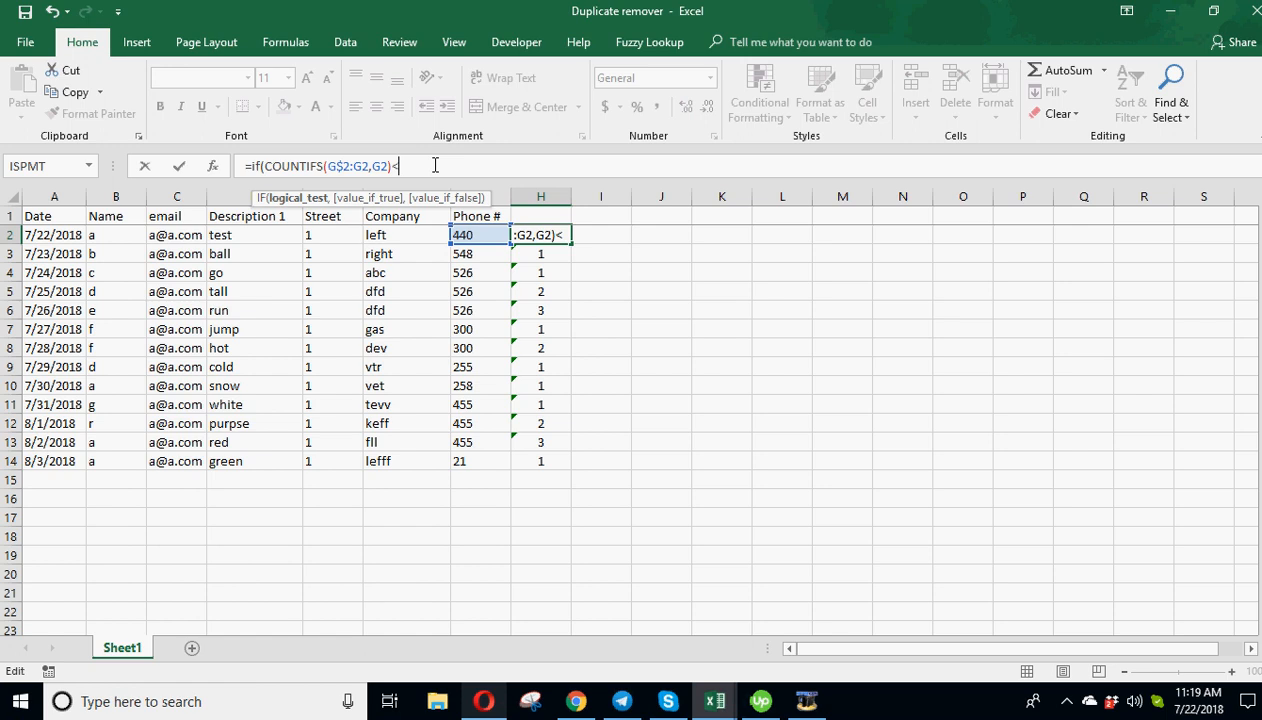
text(1,"D)
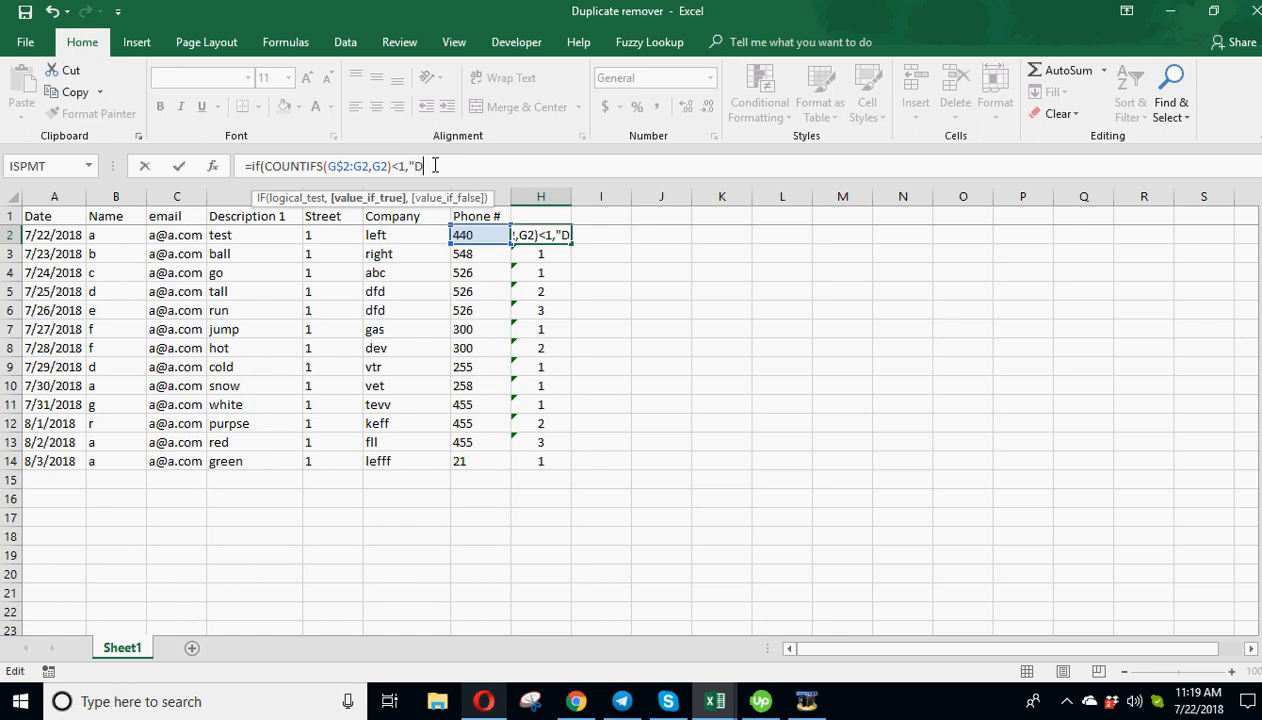
text(uplicate")
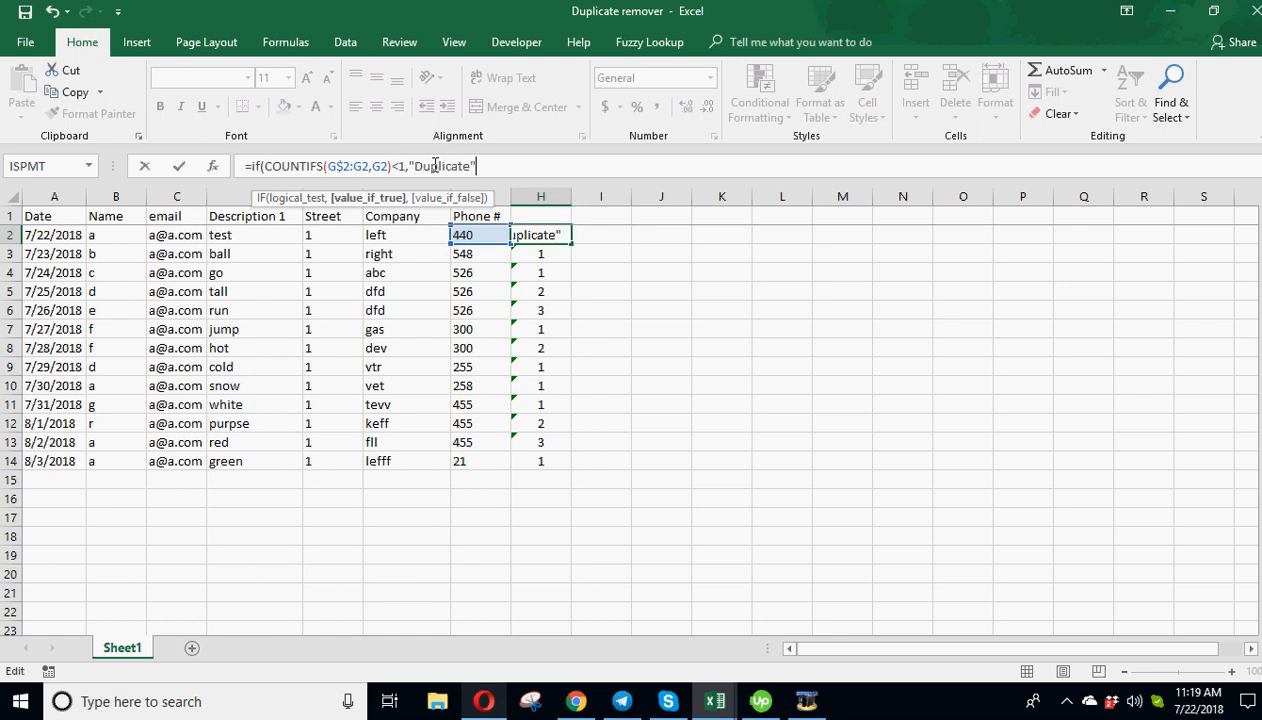
text(,)
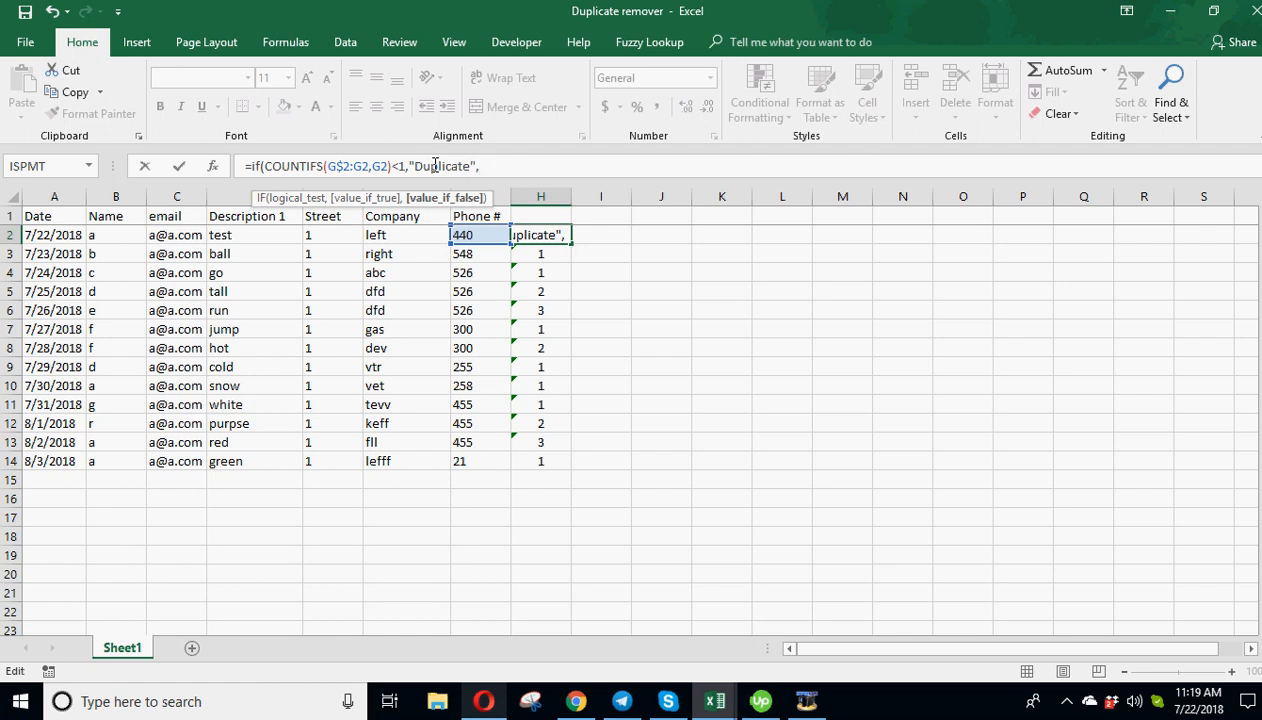
text("")
key(Return)
click(603, 414)
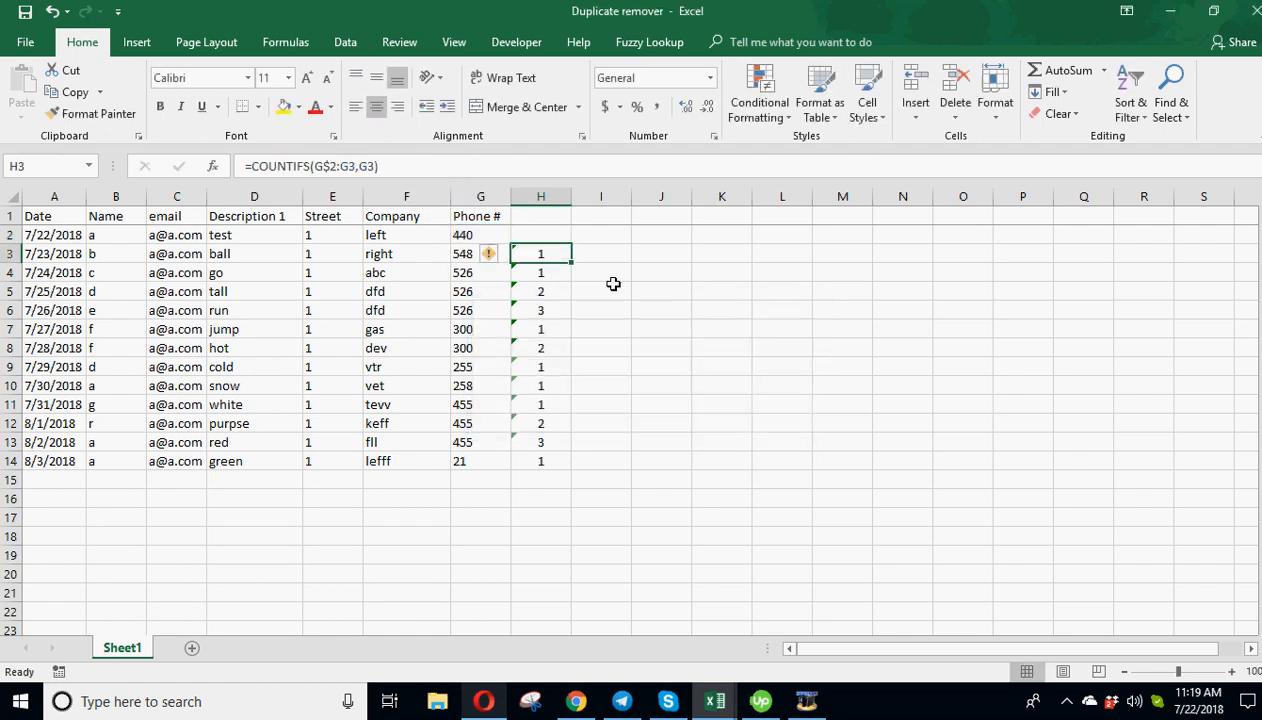
click(544, 236)
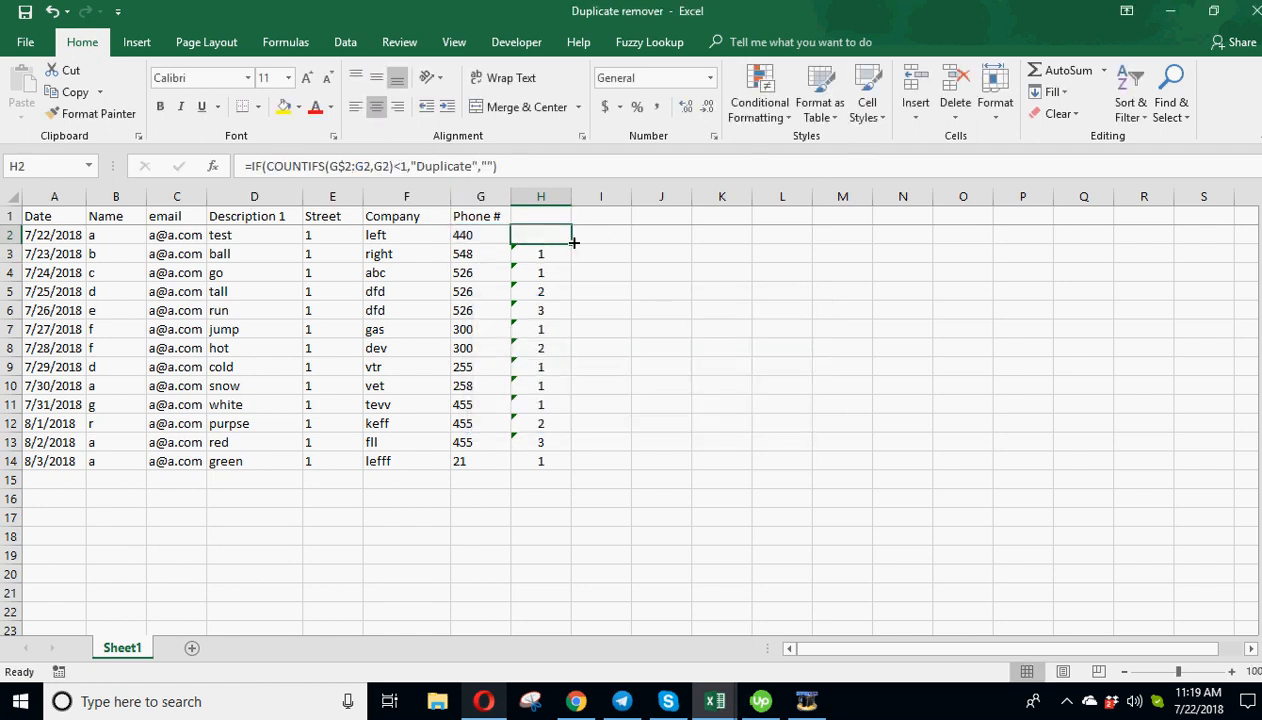
double_click(573, 242)
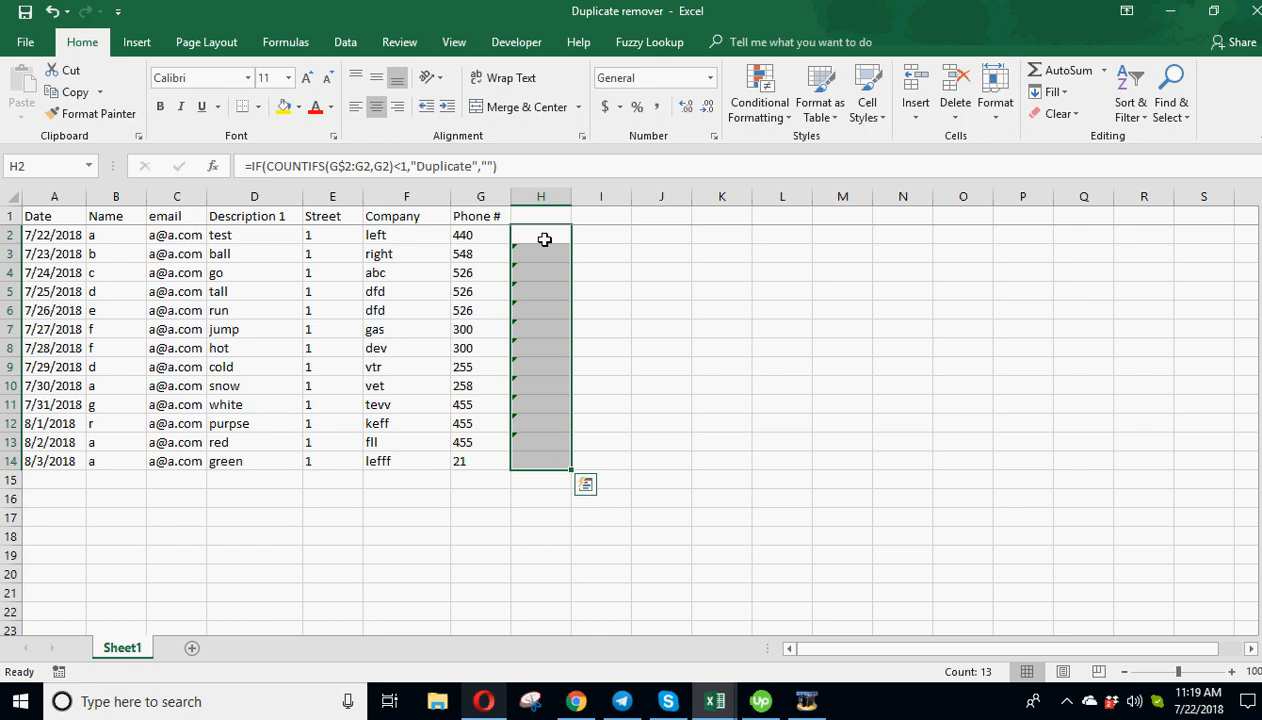
Change the comparison in the H2 formula to >1 and refill the formula down through H14
click(544, 239)
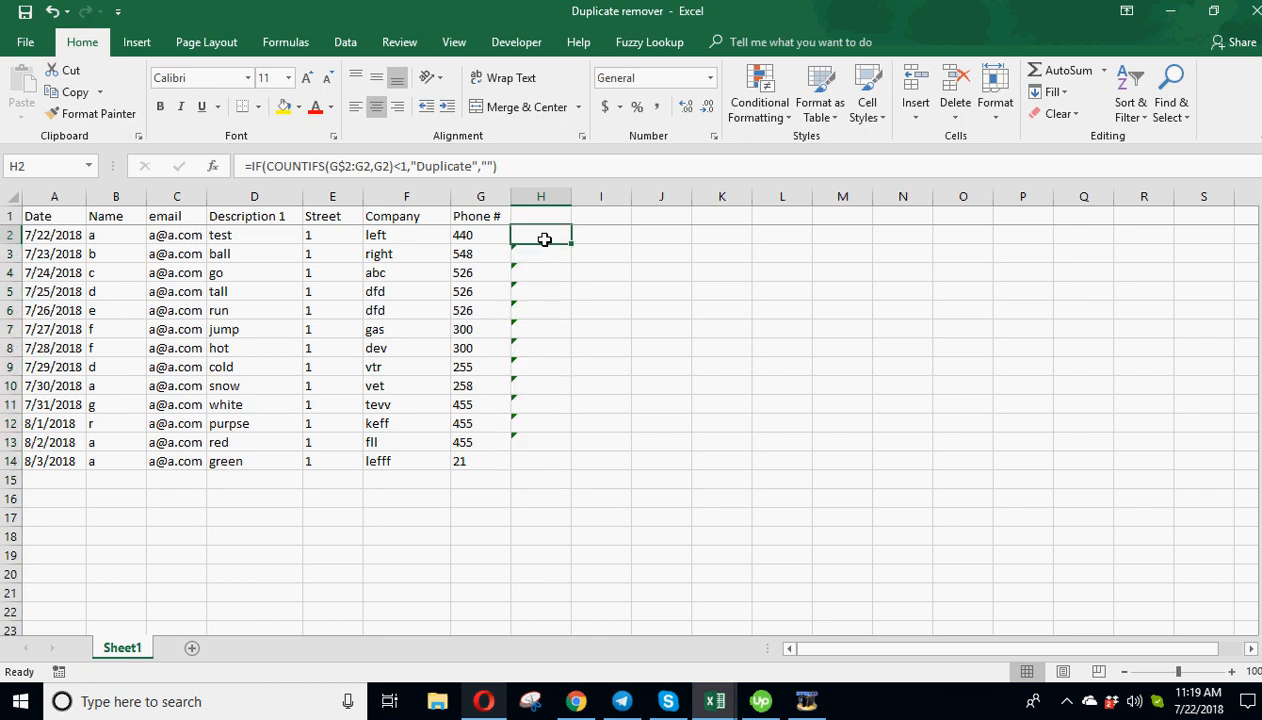
click(401, 166)
text(1)
key(Return)
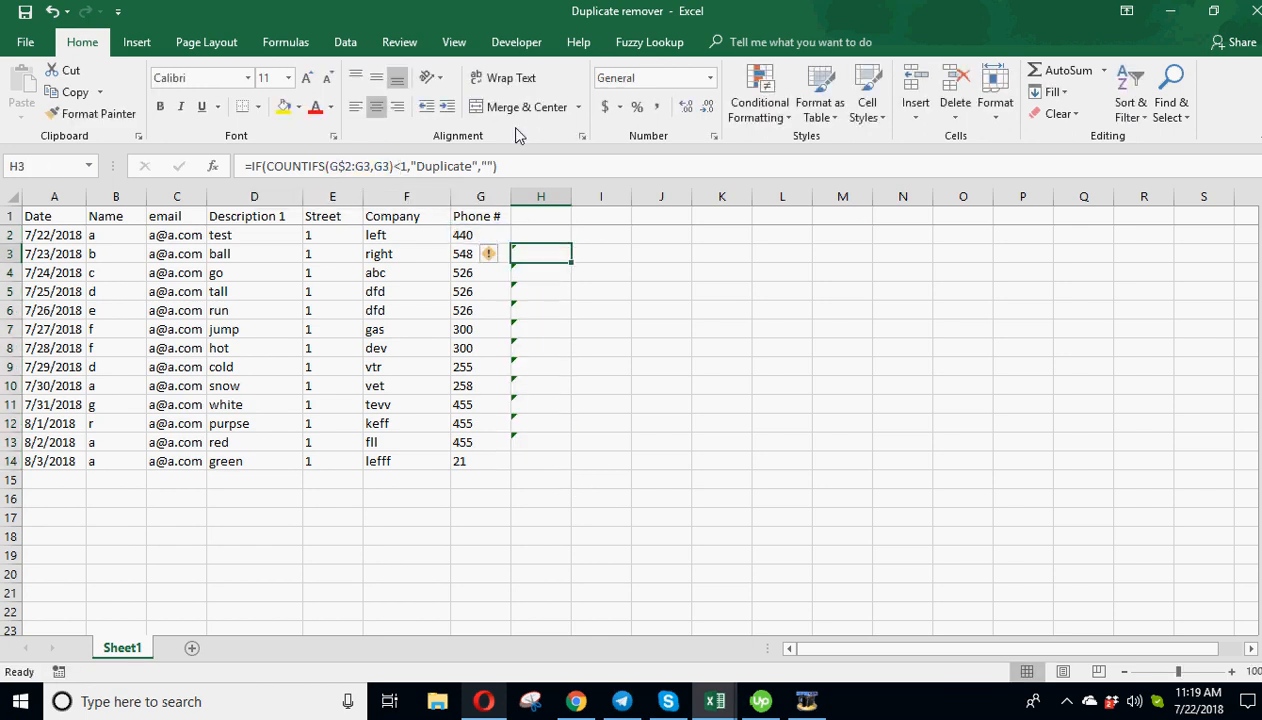
click(560, 238)
double_click(571, 244)
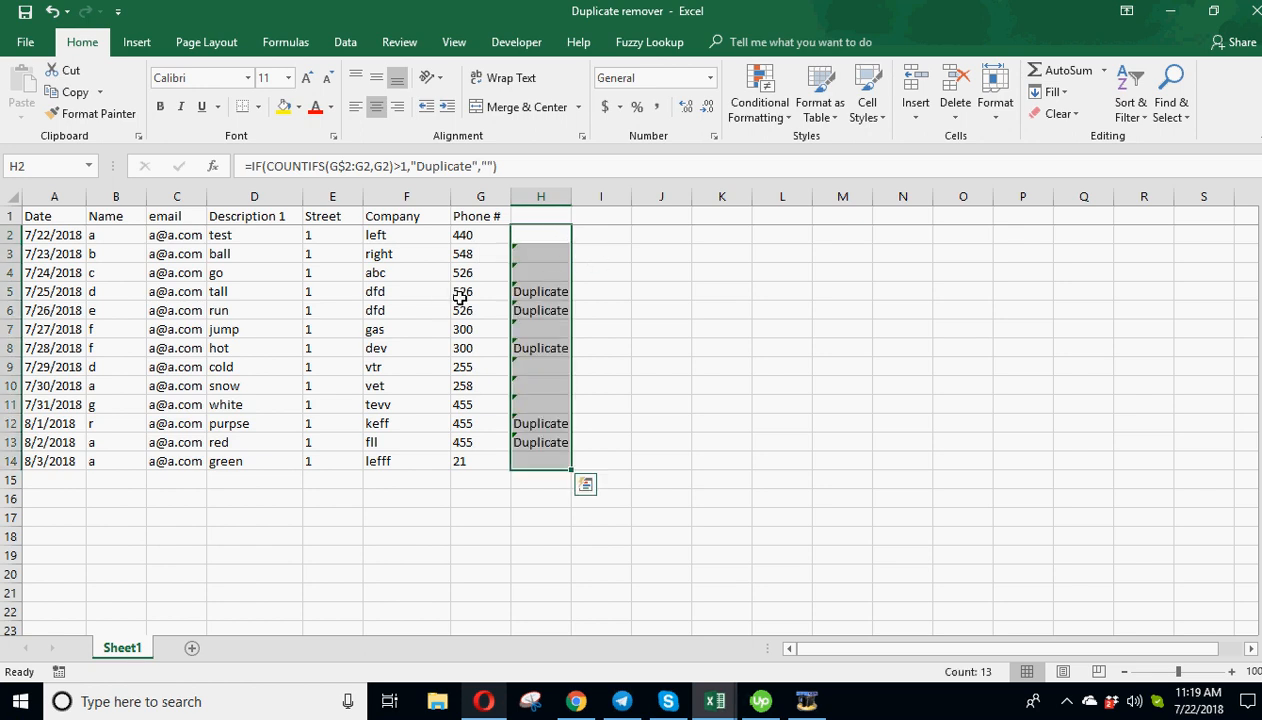
click(815, 389)
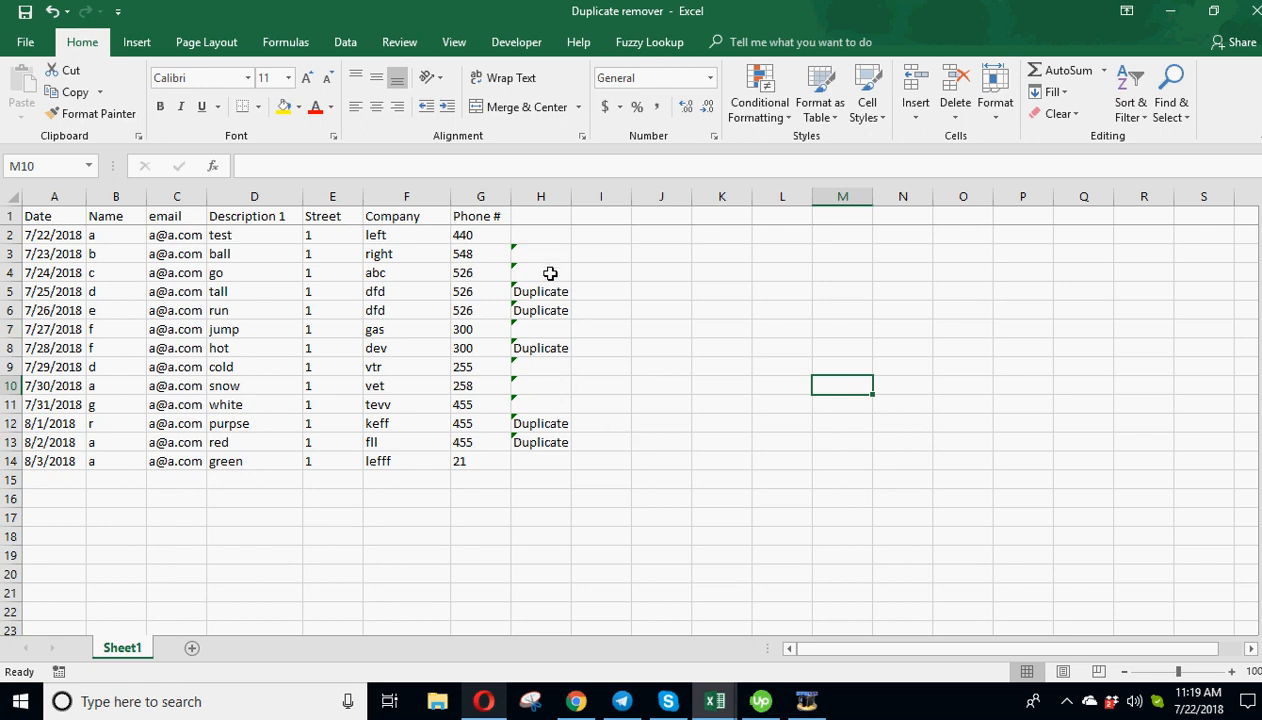
Add header filters to columns A through H
drag(541, 196, 54, 196)
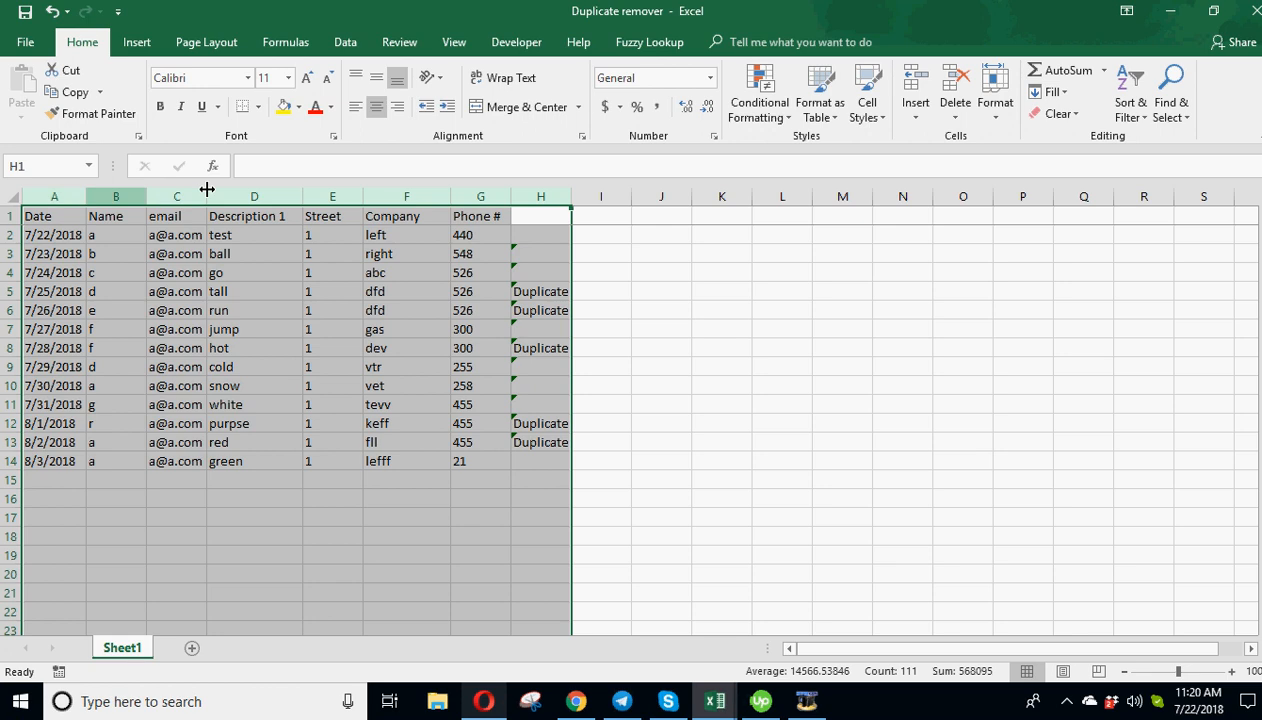
click(1130, 100)
click(1153, 220)
click(655, 400)
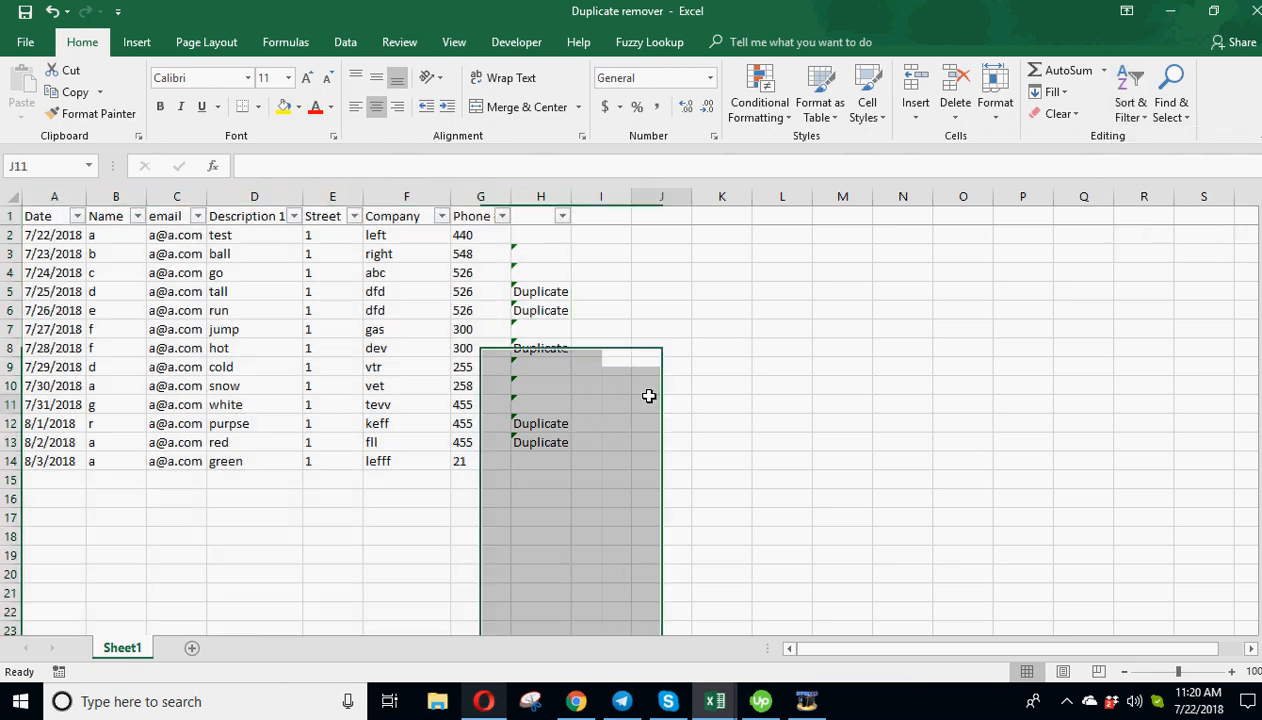
Filter column H to show only the (Blanks) rows, excluding Duplicate
click(563, 218)
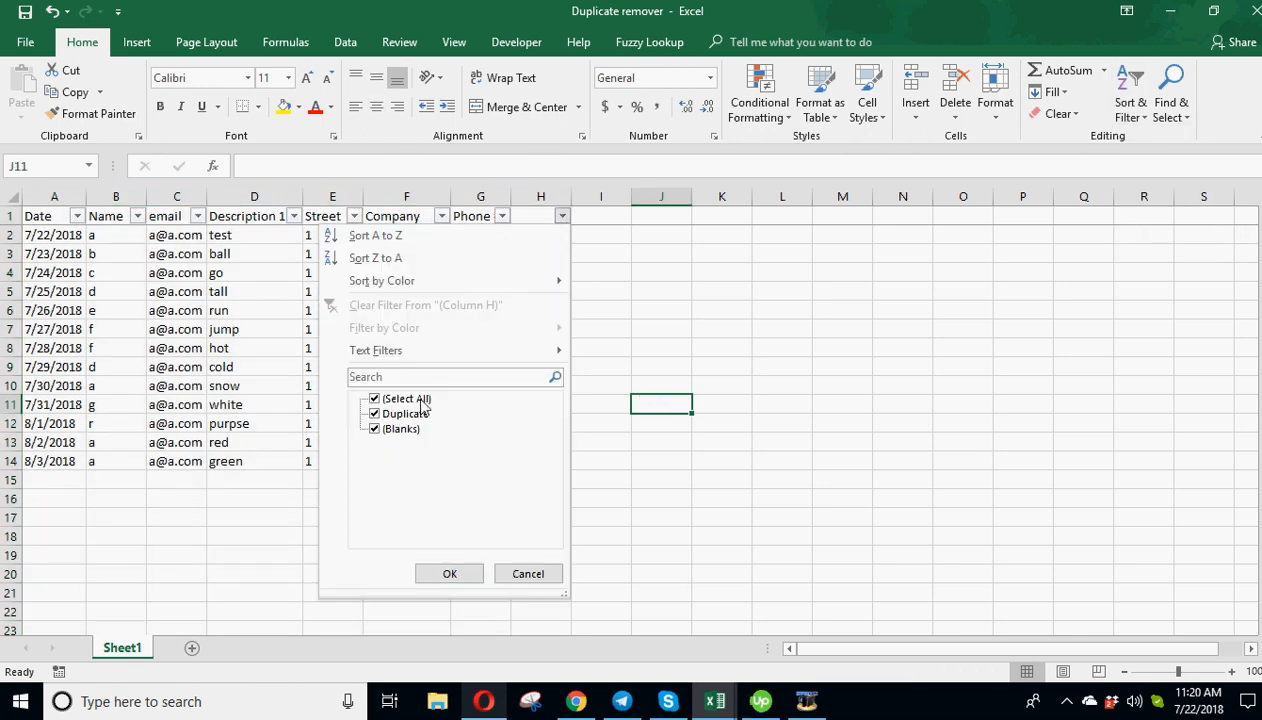
click(375, 429)
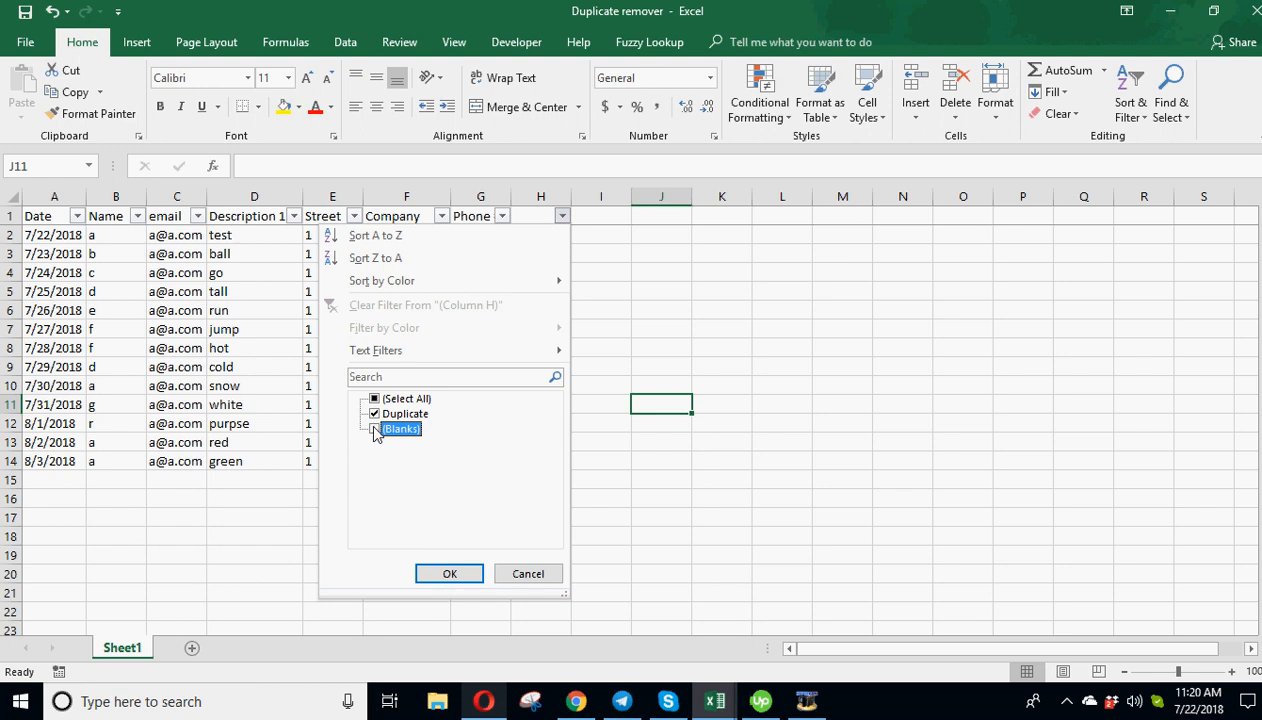
click(375, 430)
click(375, 414)
click(455, 574)
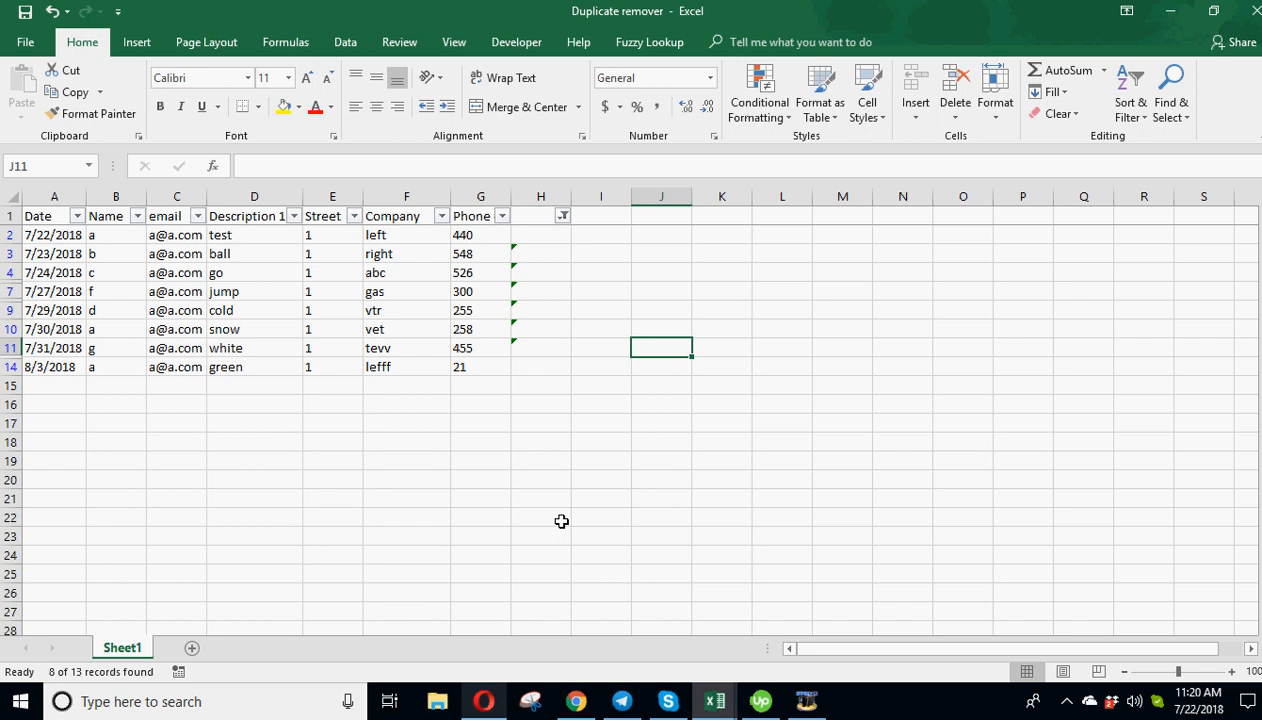
Examine the date, name, description, street, company and phone values of the first filtered rows
click(472, 234)
click(54, 236)
click(107, 235)
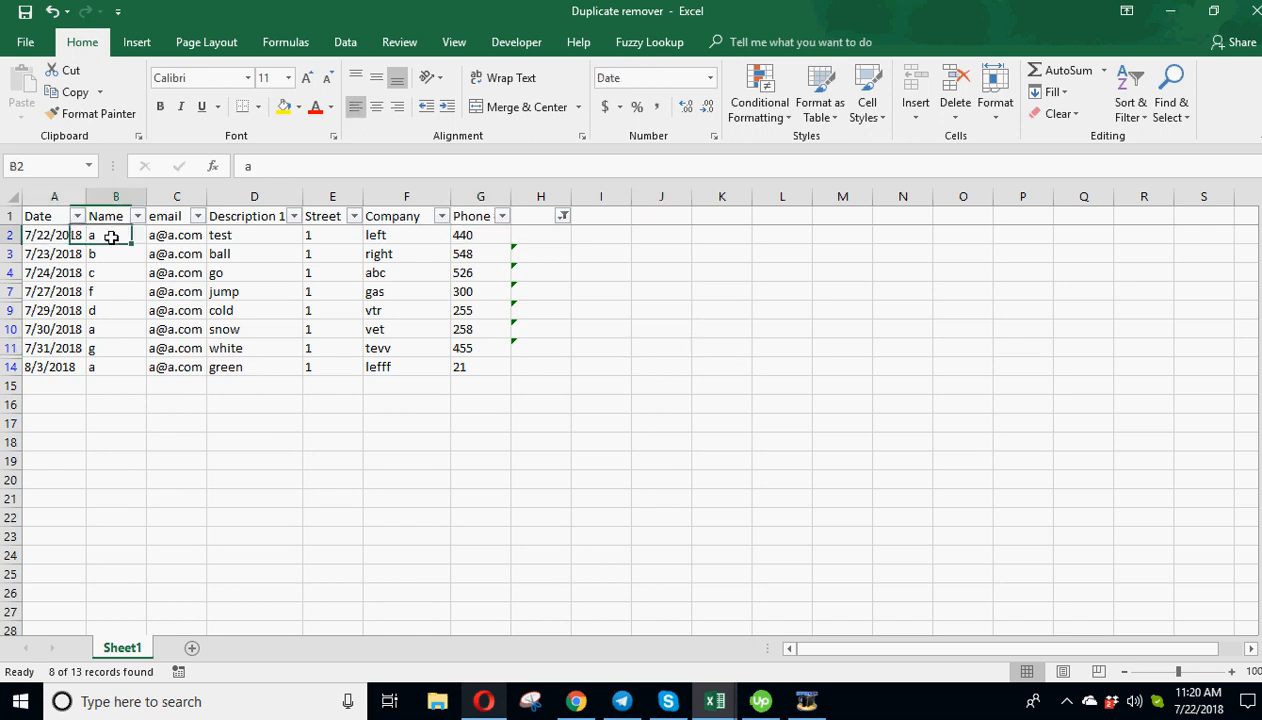
click(256, 235)
click(314, 237)
click(389, 236)
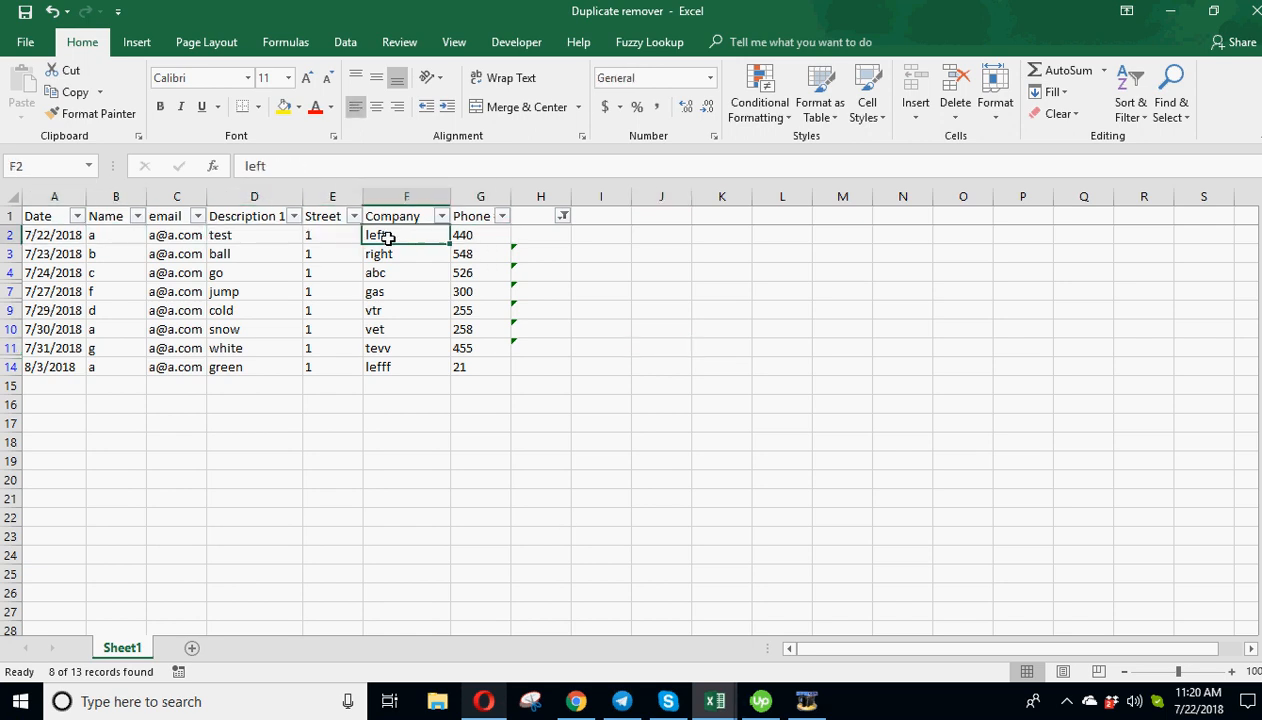
click(478, 252)
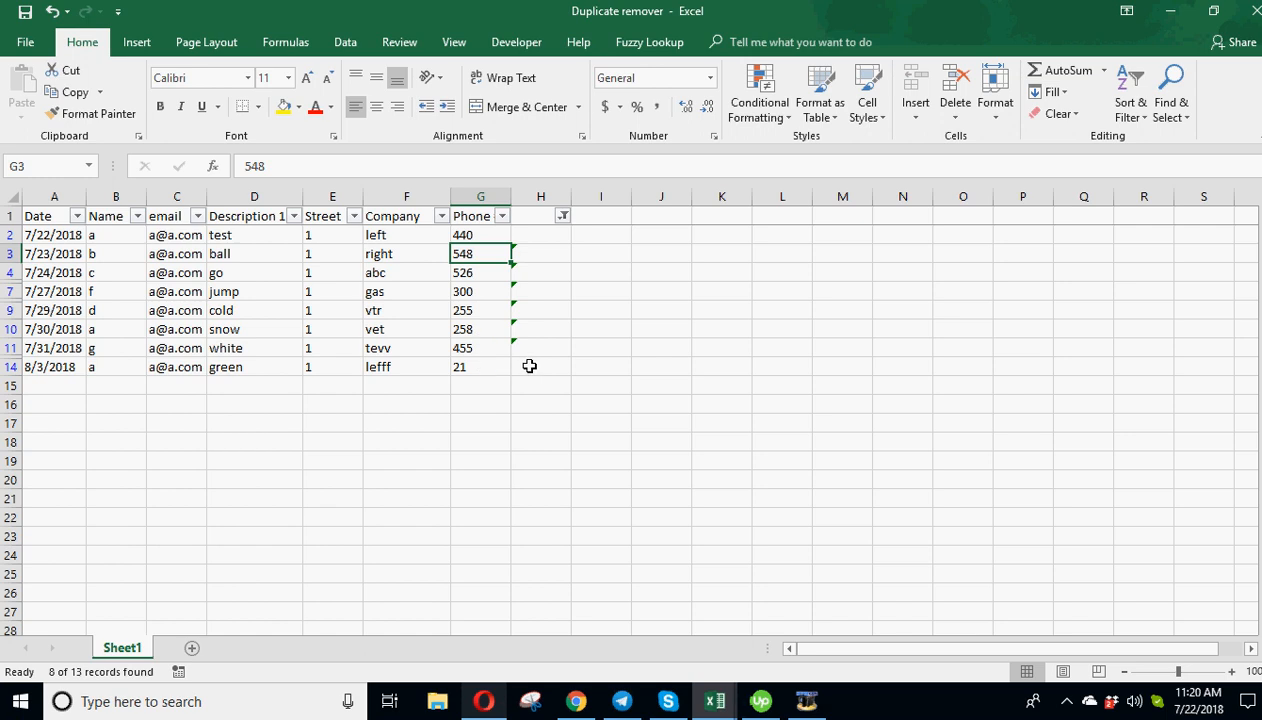
Copy the visible filtered records in A2:G14
drag(484, 367, 50, 236)
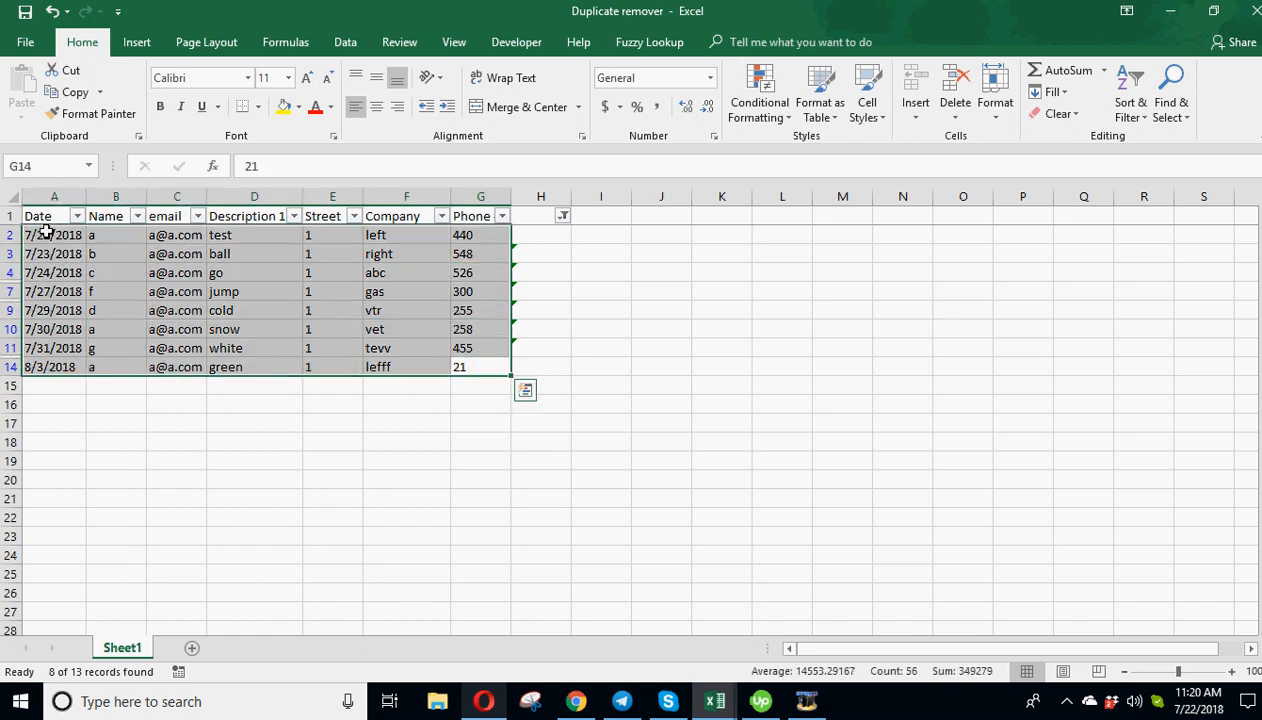
right_click(107, 282)
click(138, 311)
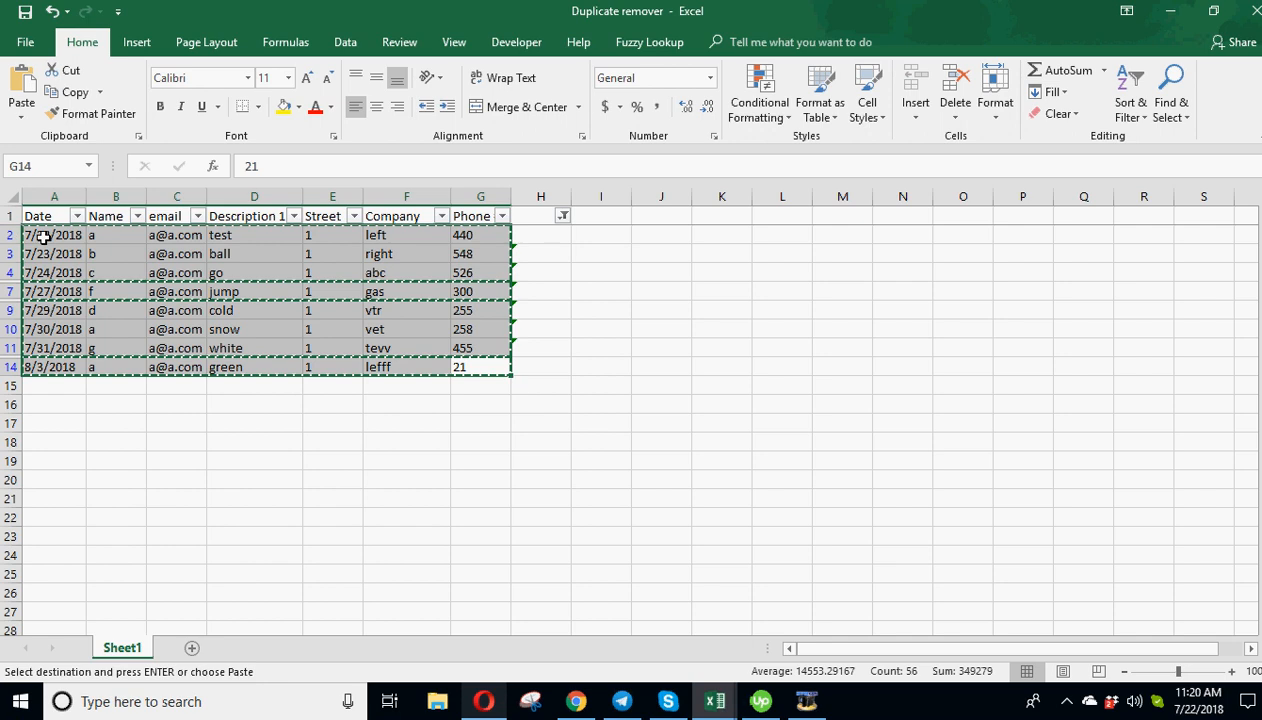
Add a new worksheet, and copy the filtered table with its headers, A1:G14, from Sheet1
click(198, 649)
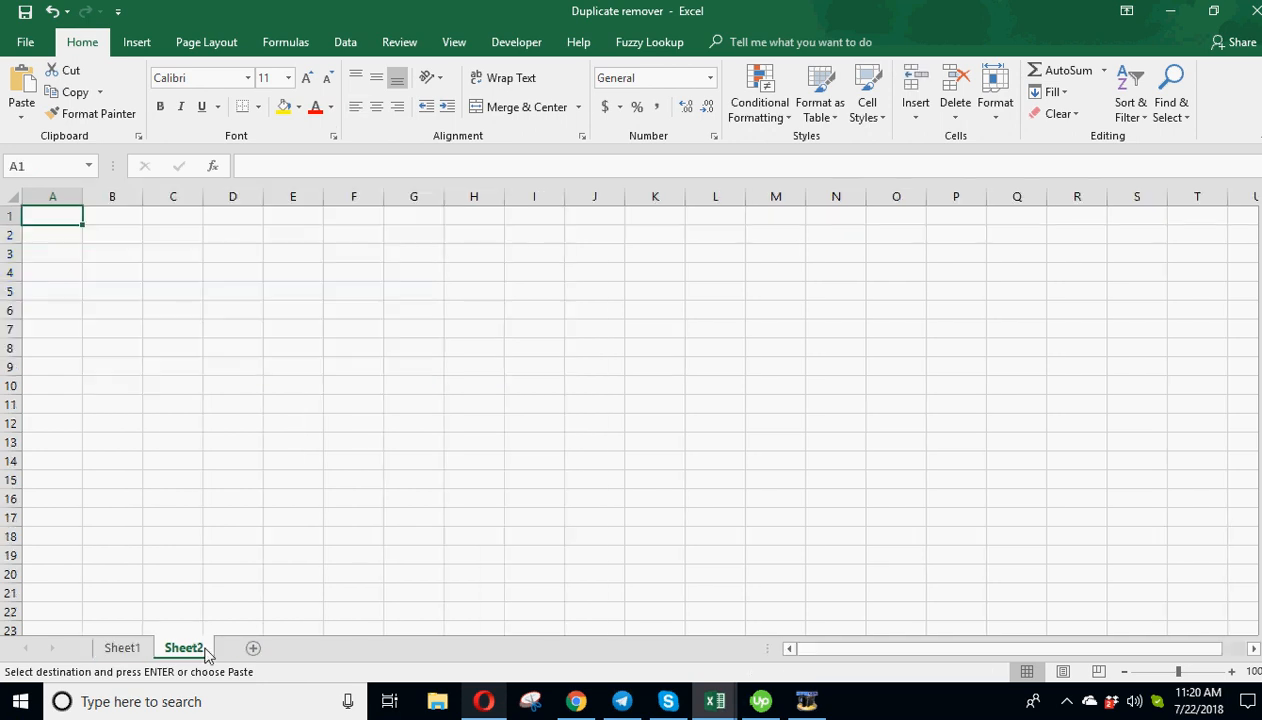
click(122, 650)
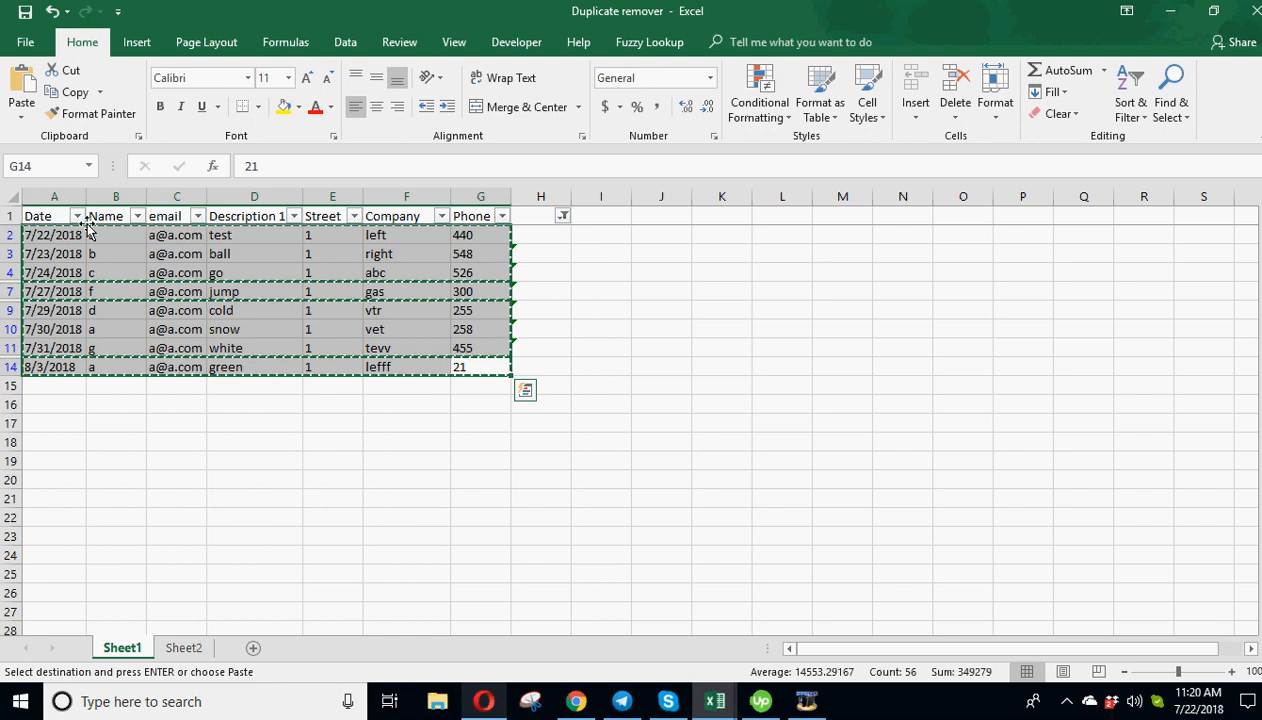
drag(40, 214, 463, 210)
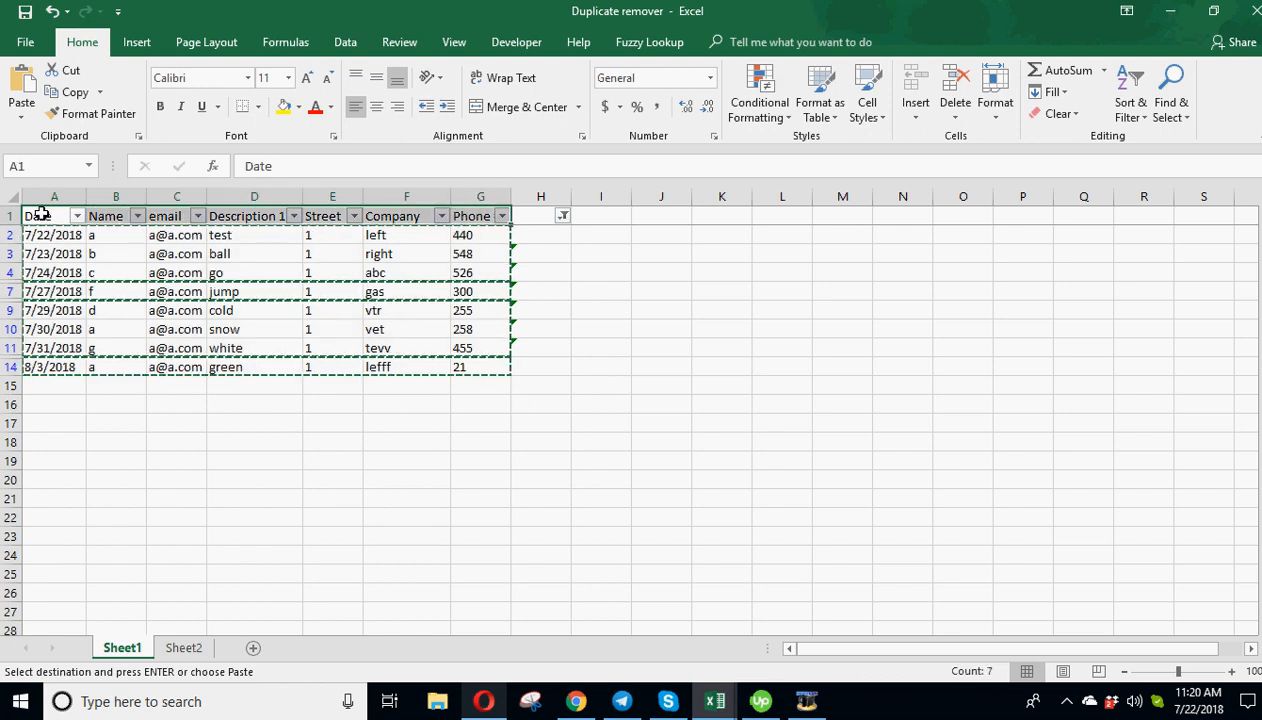
drag(42, 214, 290, 312)
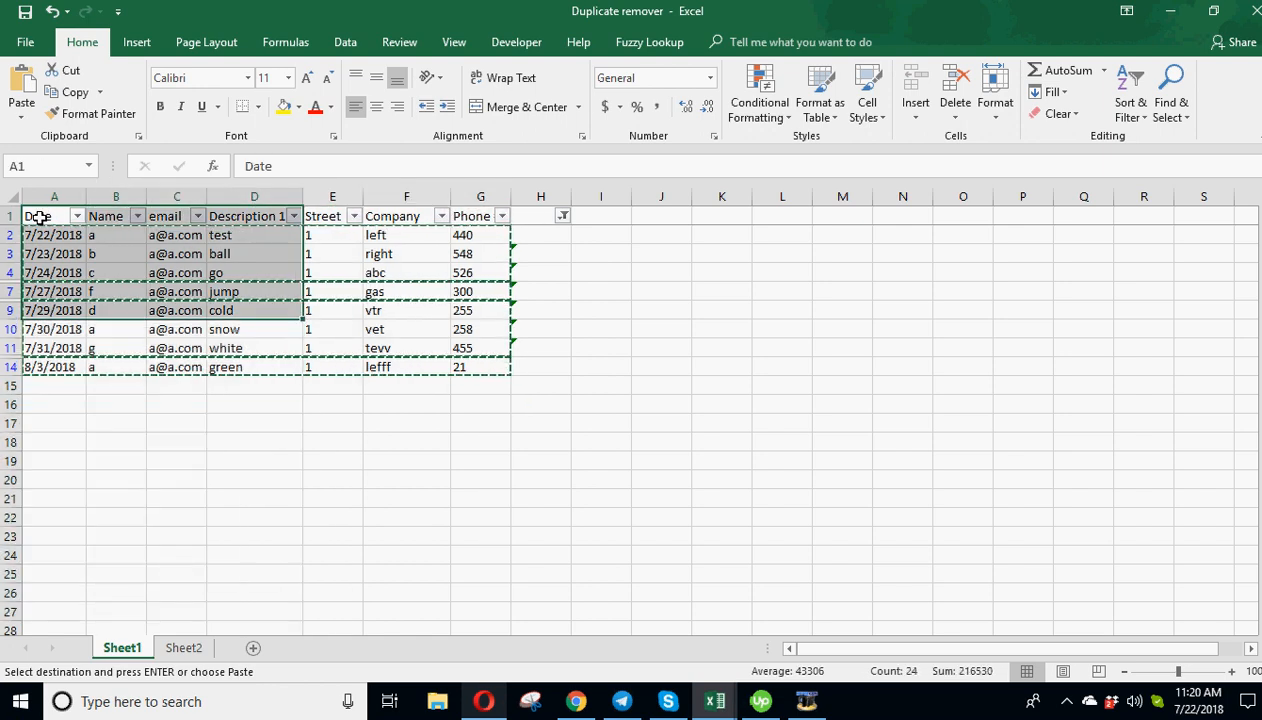
drag(38, 216, 460, 216)
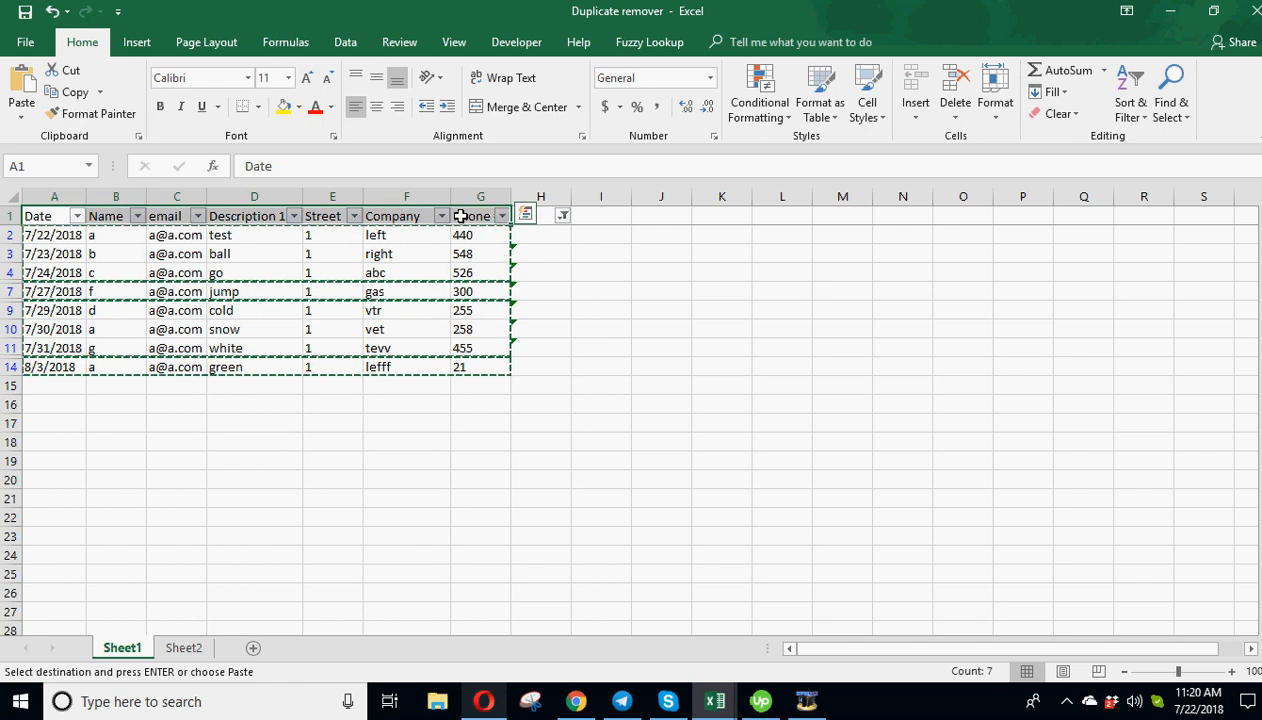
key(ctrl+shift+Down)
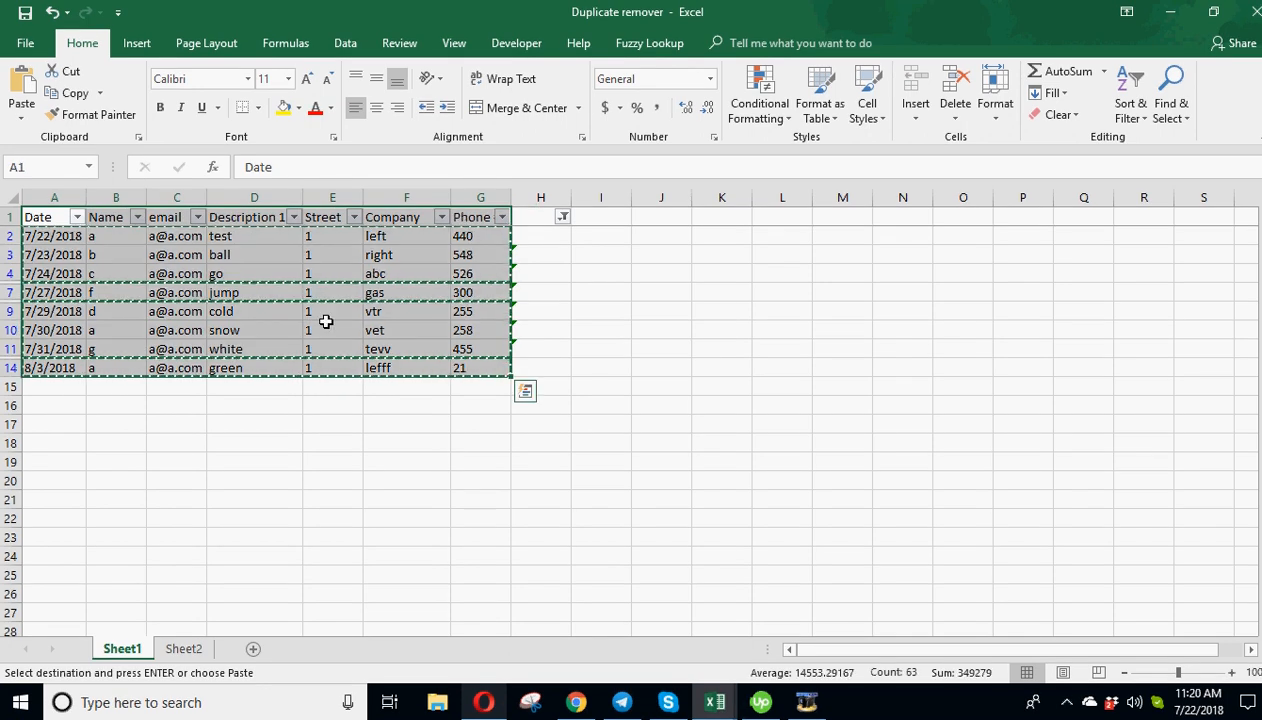
right_click(312, 325)
click(364, 360)
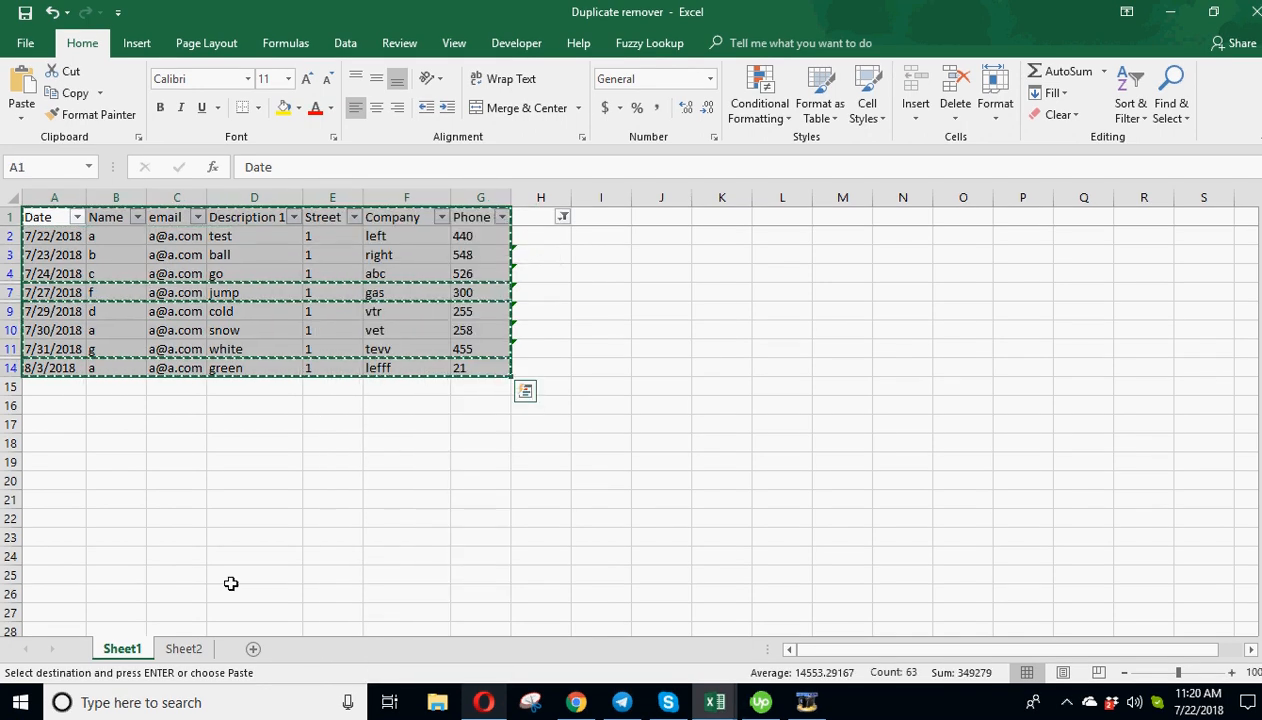
Paste the copied table as values only into Sheet2, starting at cell A1
click(183, 648)
right_click(47, 215)
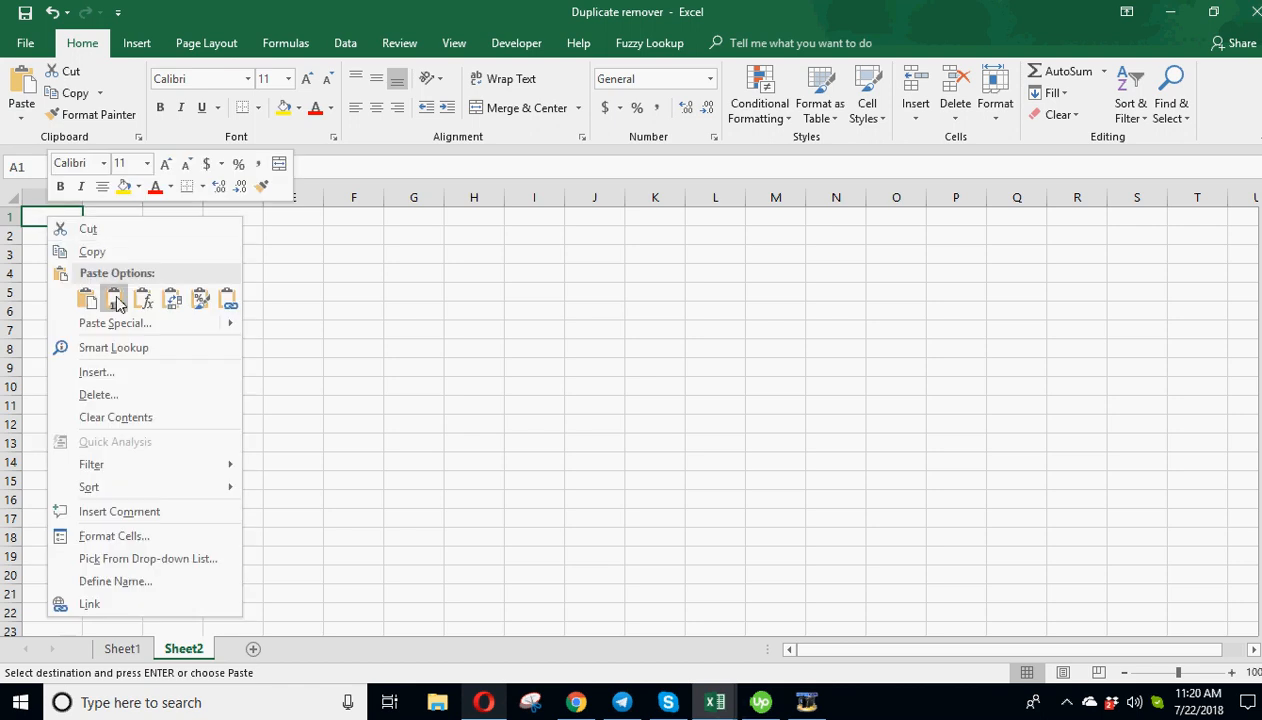
click(114, 300)
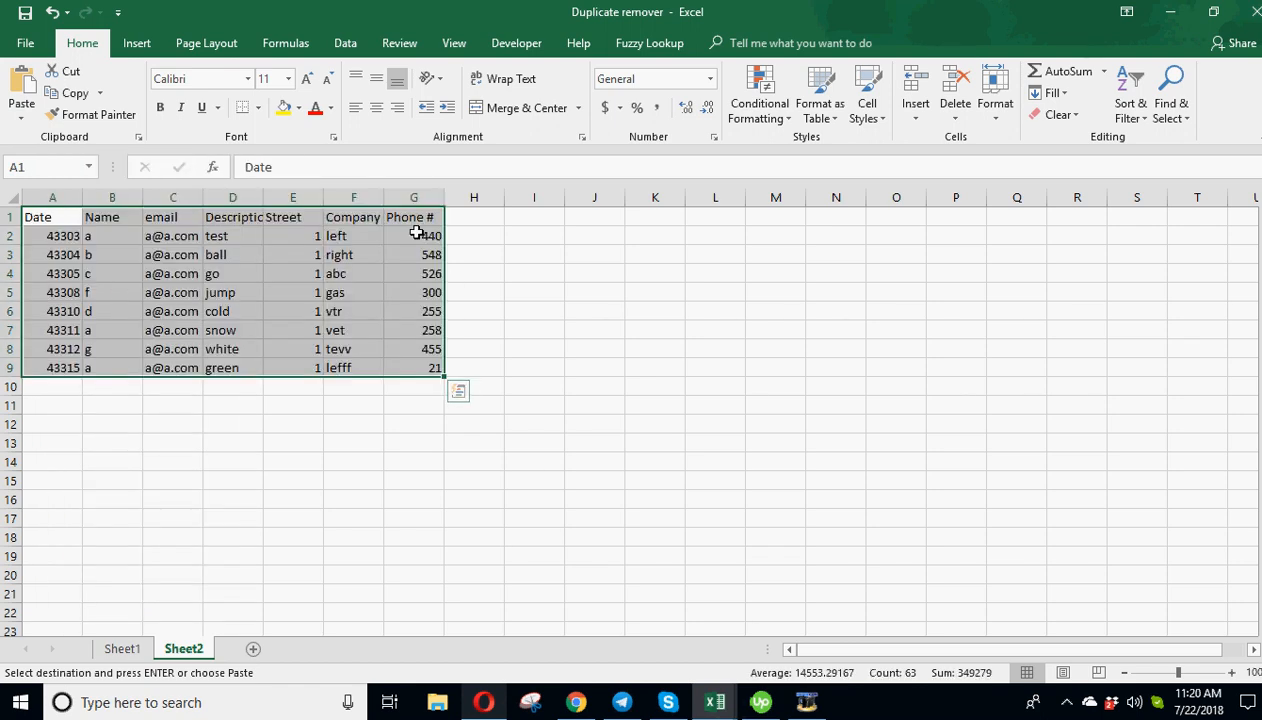
Format the Date column A on Sheet2 as Short Date and check the pasted phone numbers in column G
drag(415, 236, 418, 361)
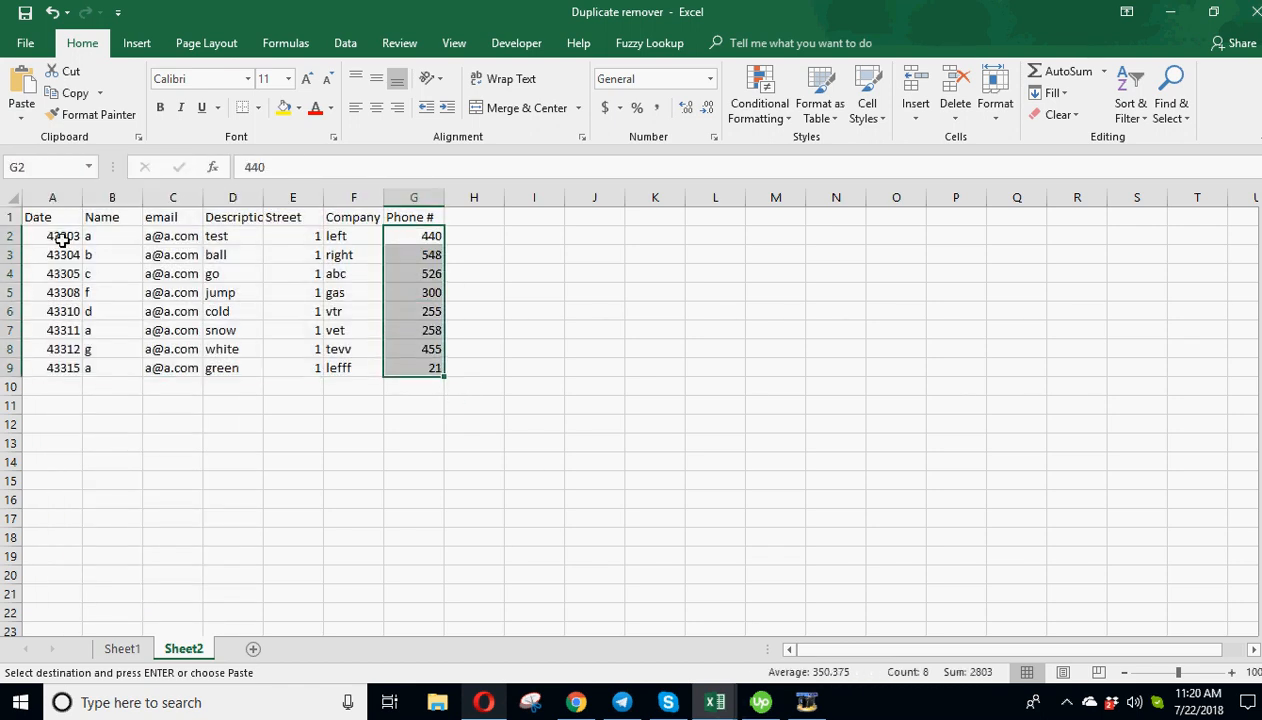
click(52, 197)
click(710, 78)
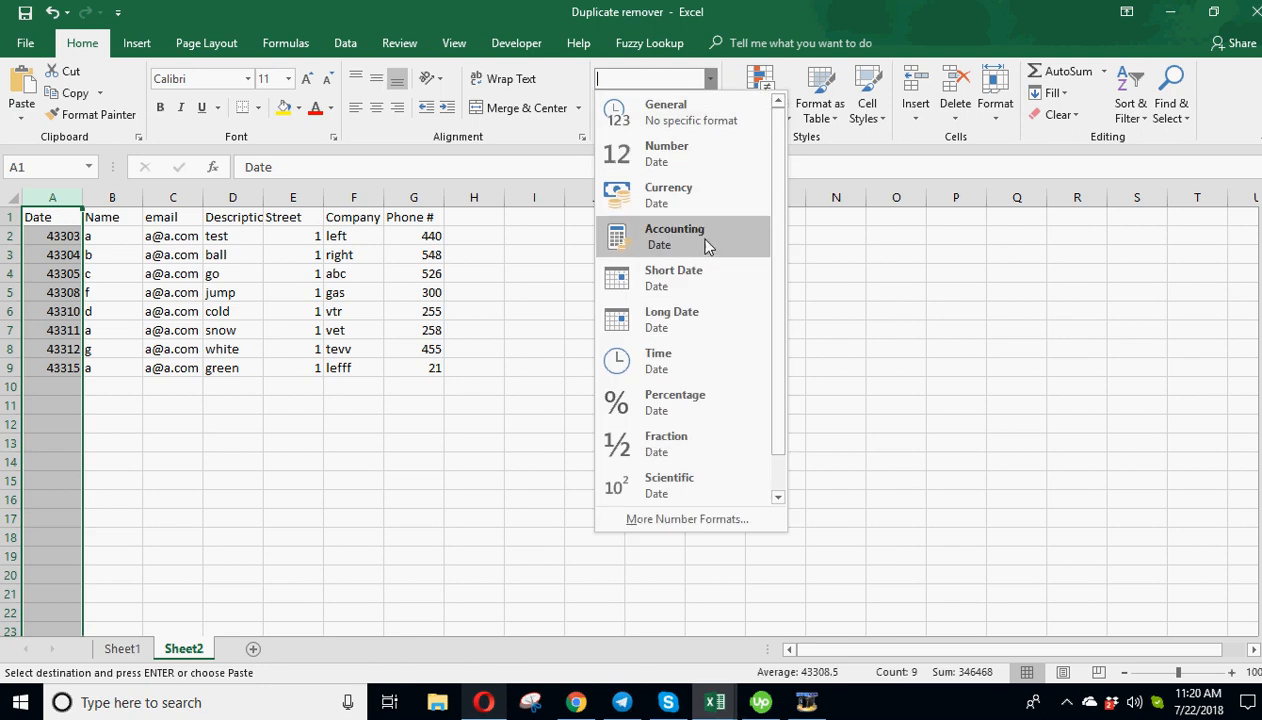
click(705, 270)
click(659, 328)
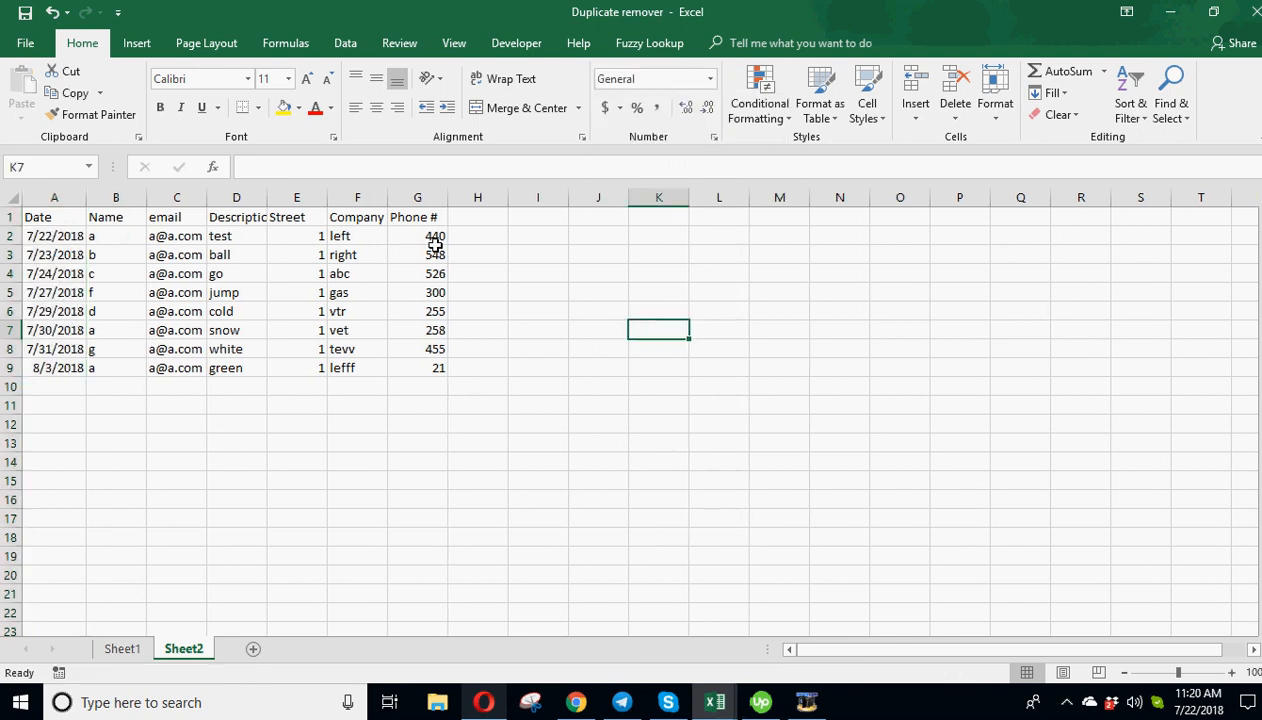
drag(432, 240, 433, 353)
click(620, 292)
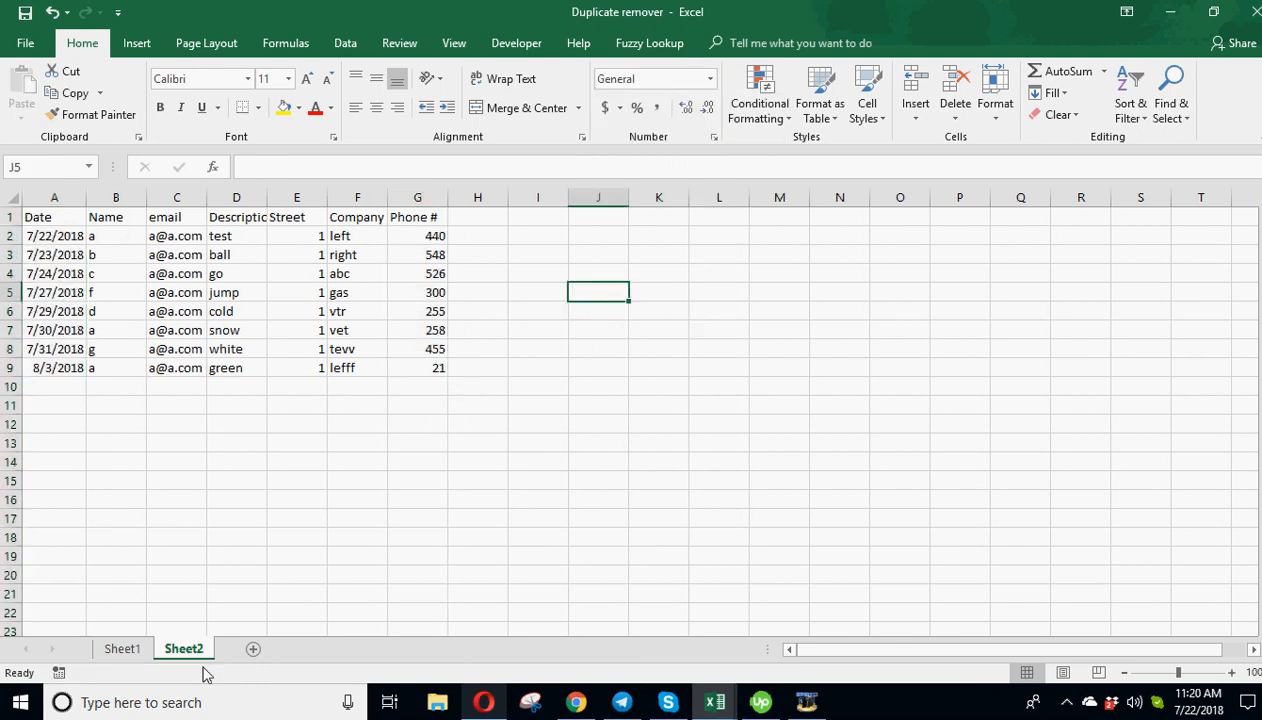
Show all records on Sheet1 again by selecting every value in the column H filter
click(122, 649)
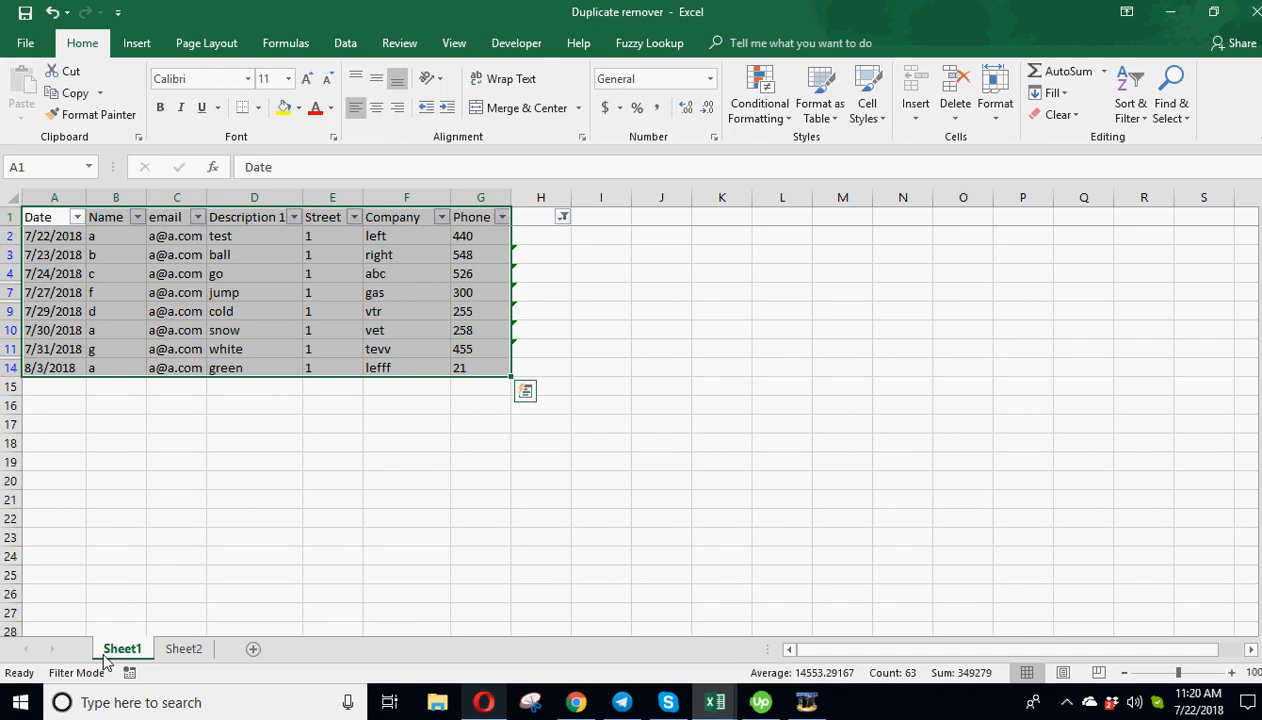
click(562, 216)
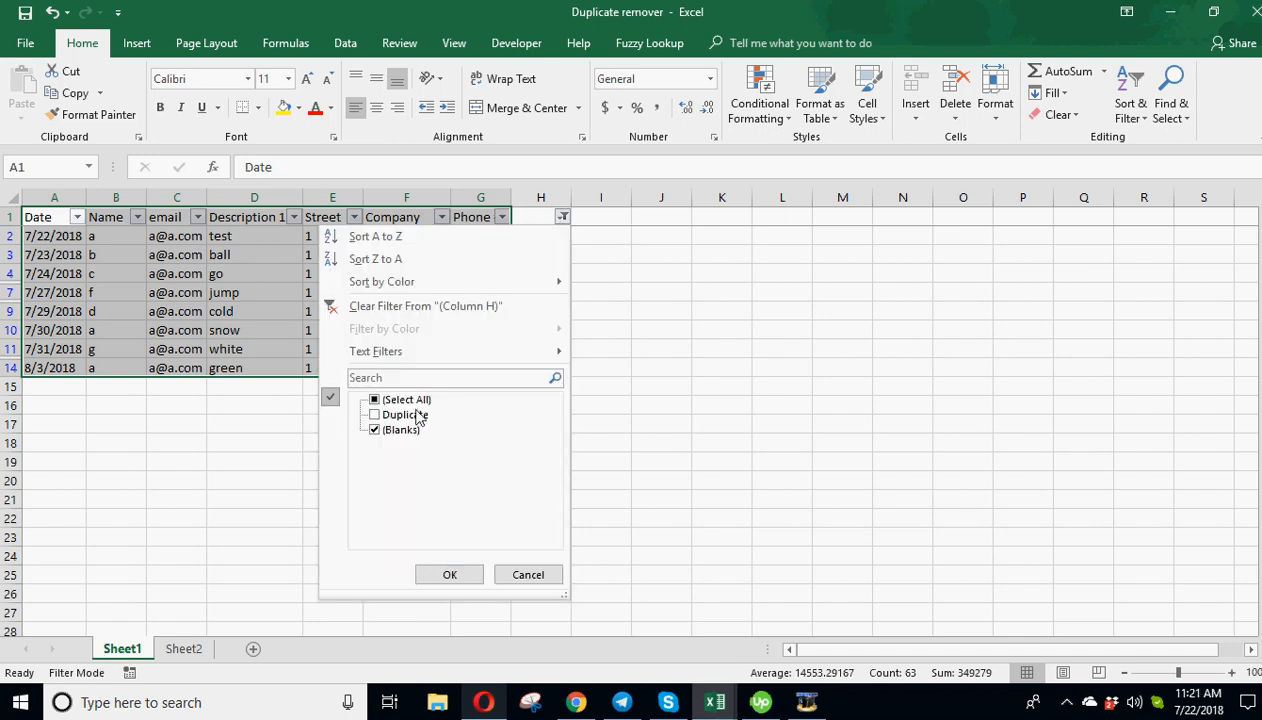
click(375, 400)
click(450, 574)
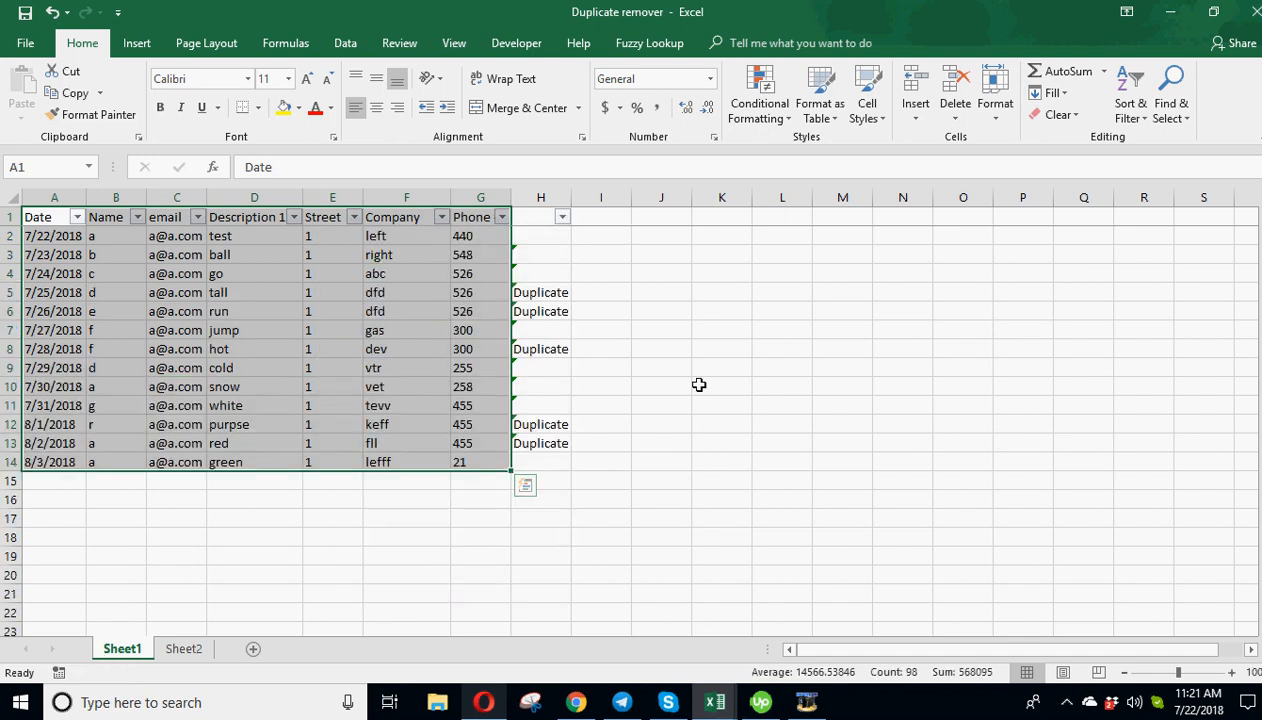
click(754, 342)
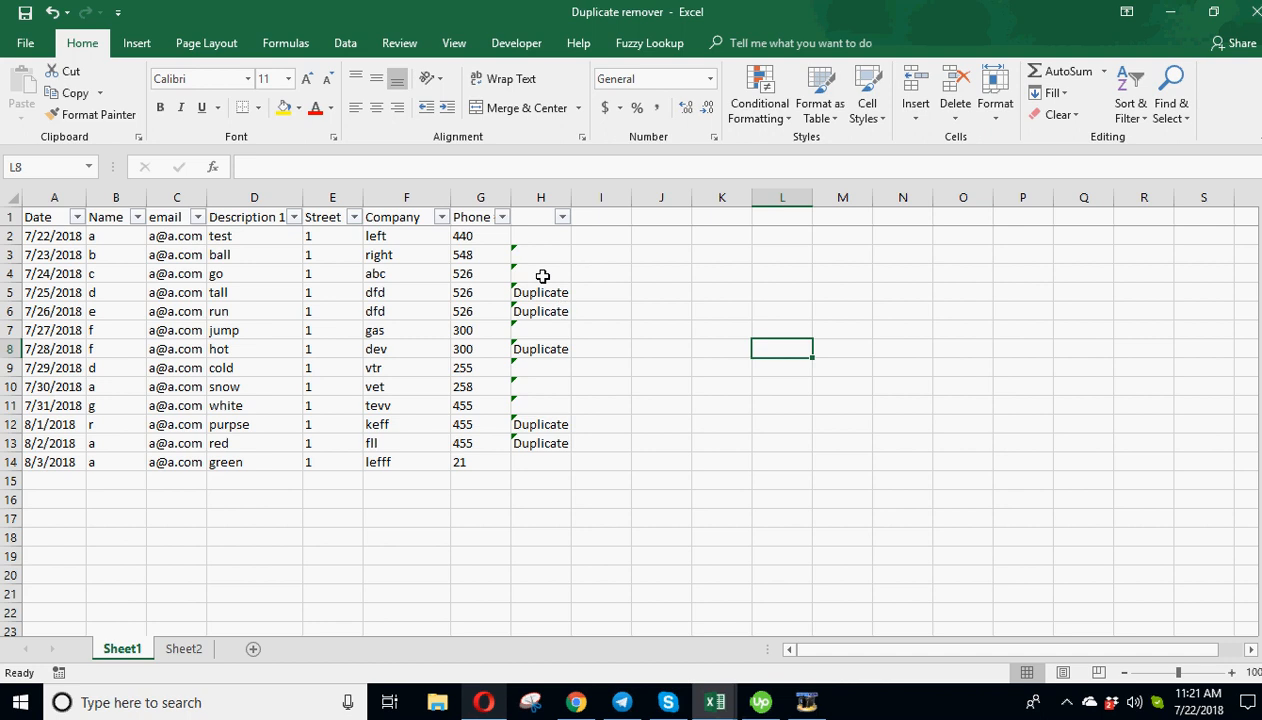
Review the duplicate-check formula in H2 on Sheet1 and the unique records on Sheet2
click(538, 236)
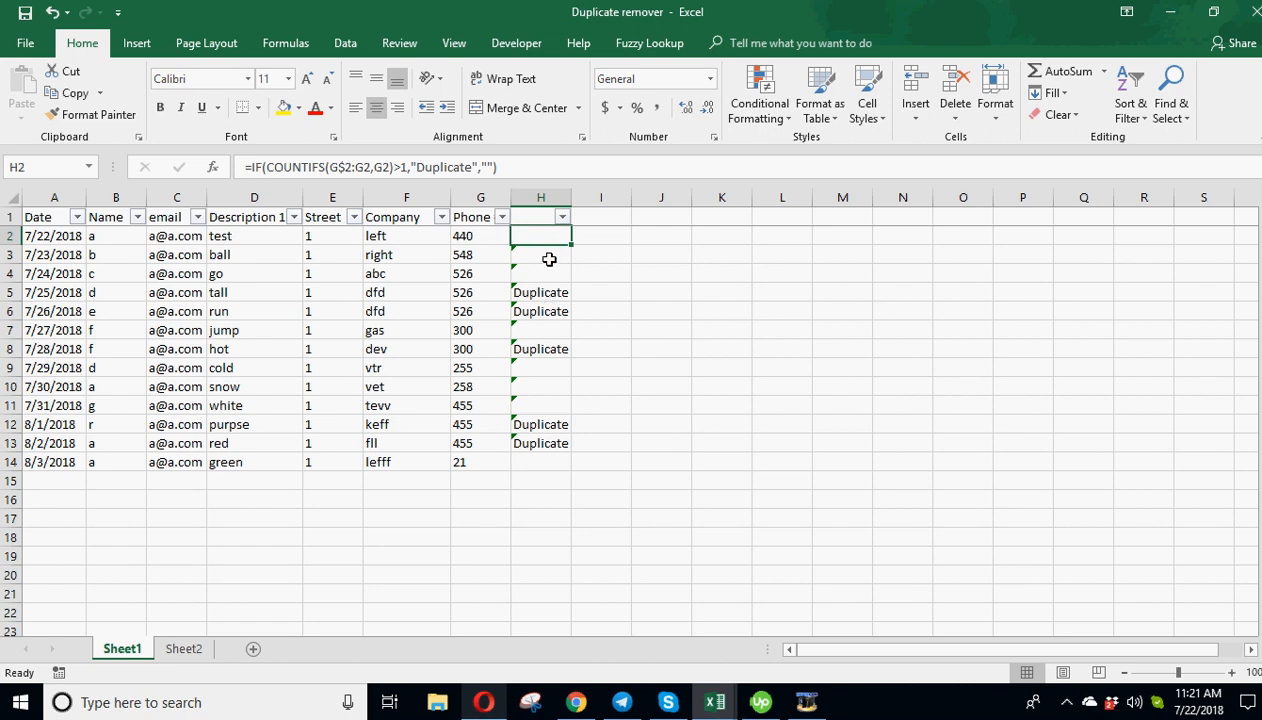
click(184, 648)
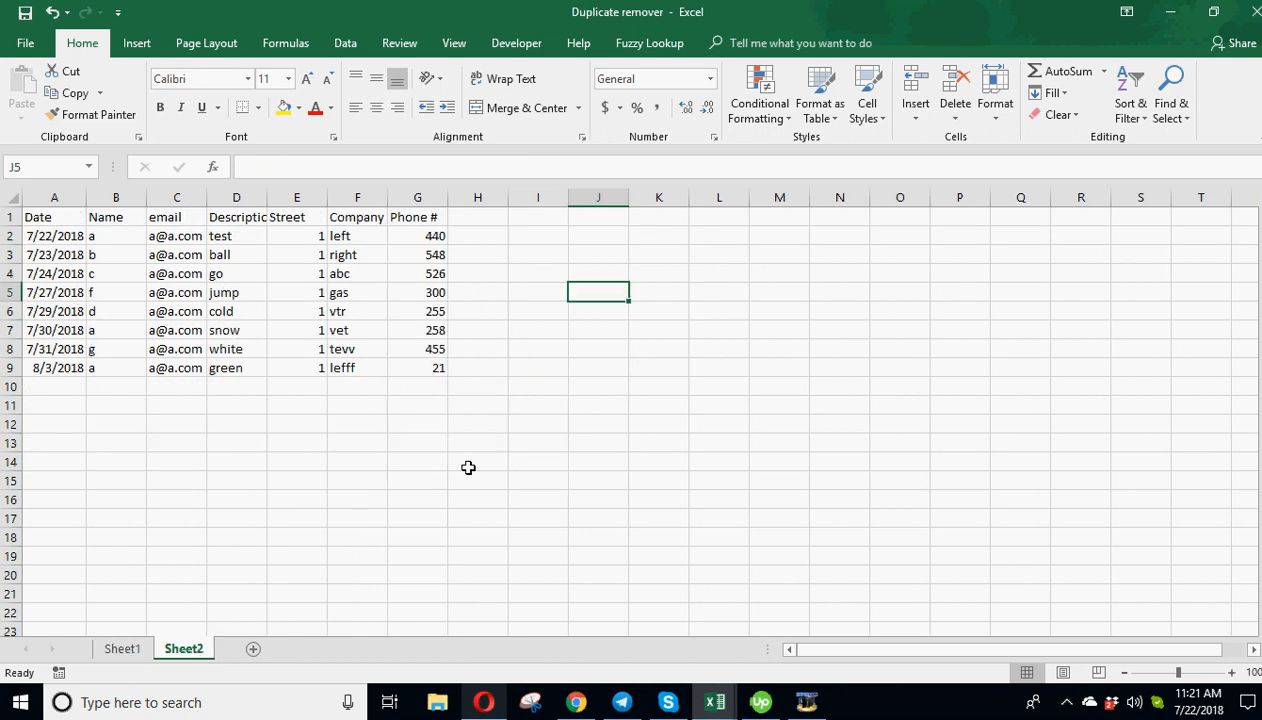
click(118, 647)
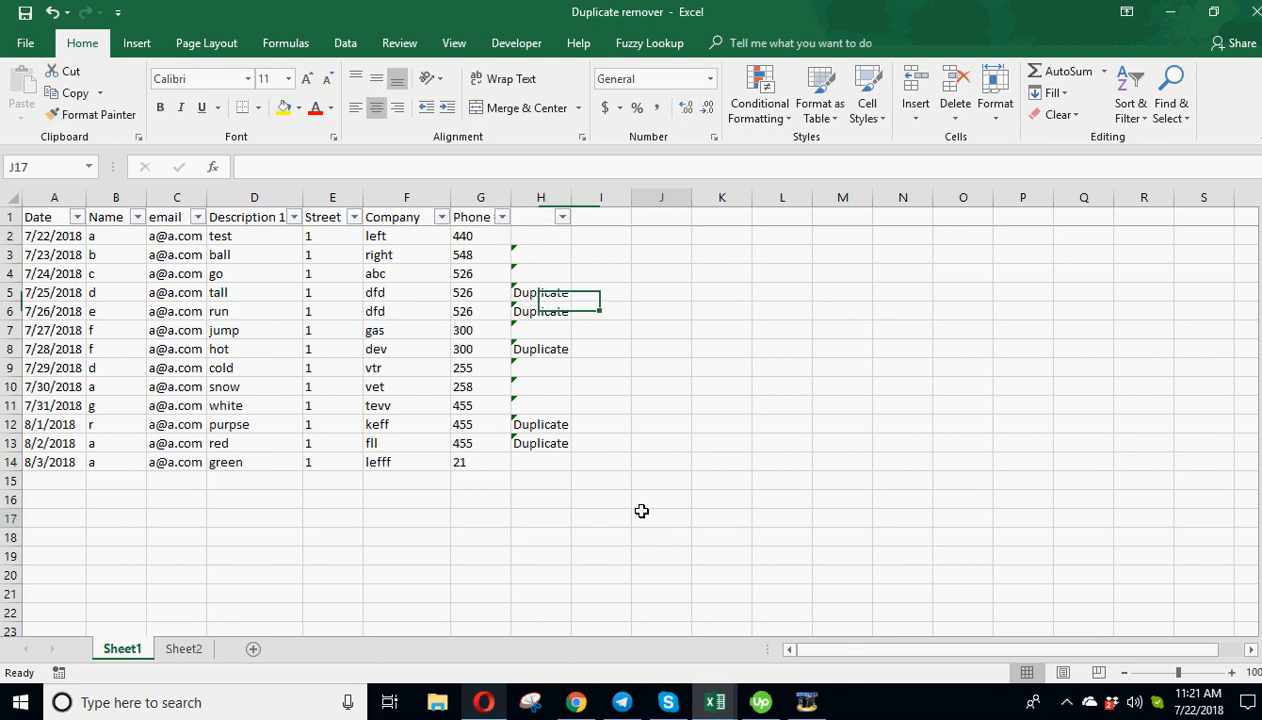
click(596, 465)
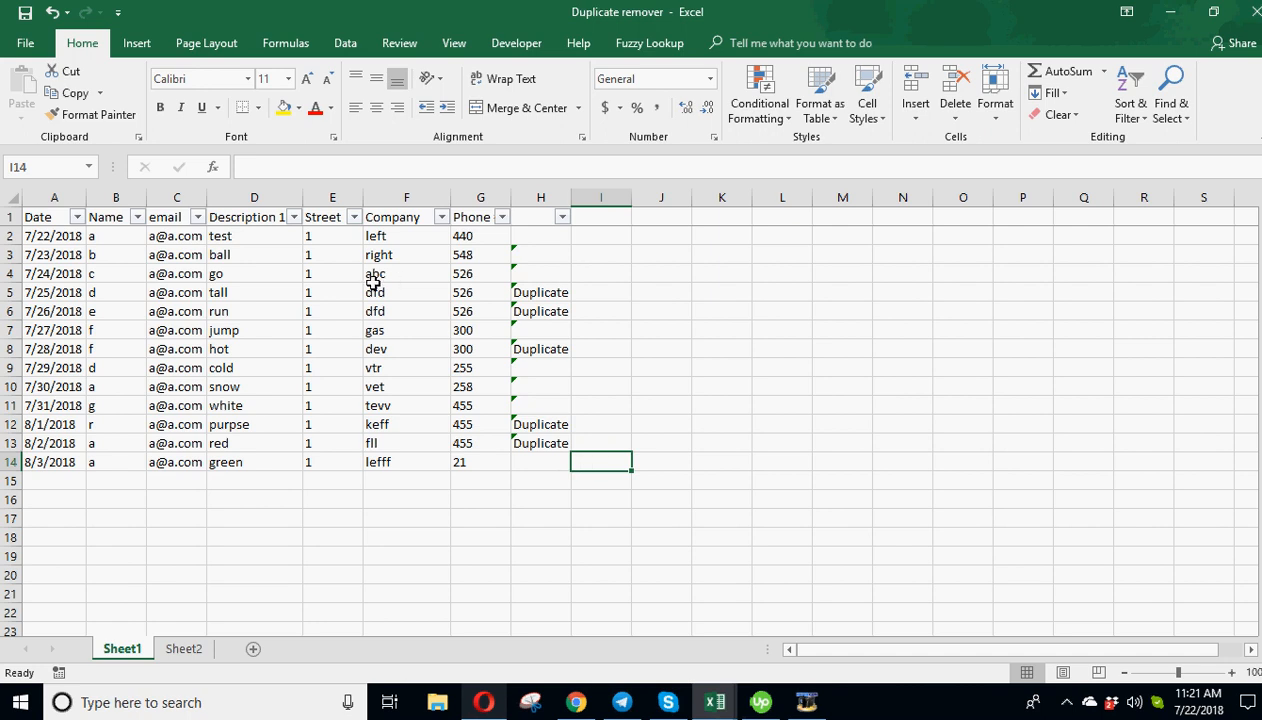
click(816, 297)
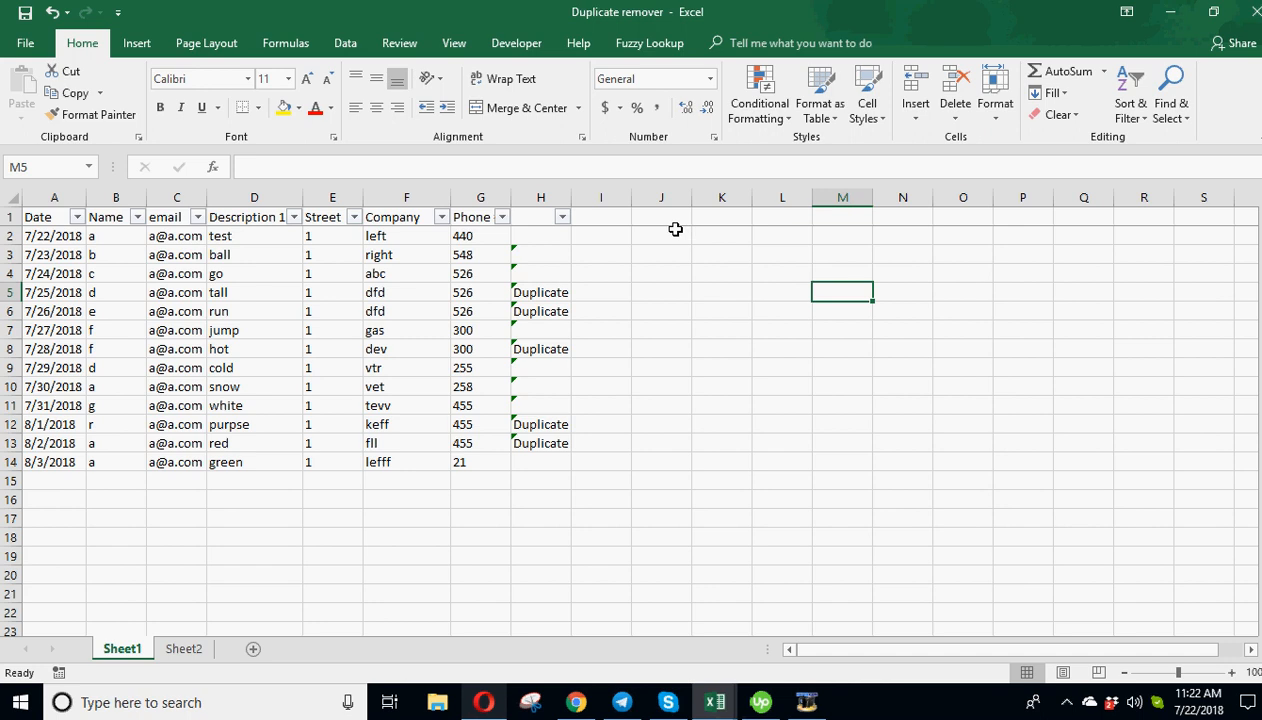
drag(676, 232, 1065, 451)
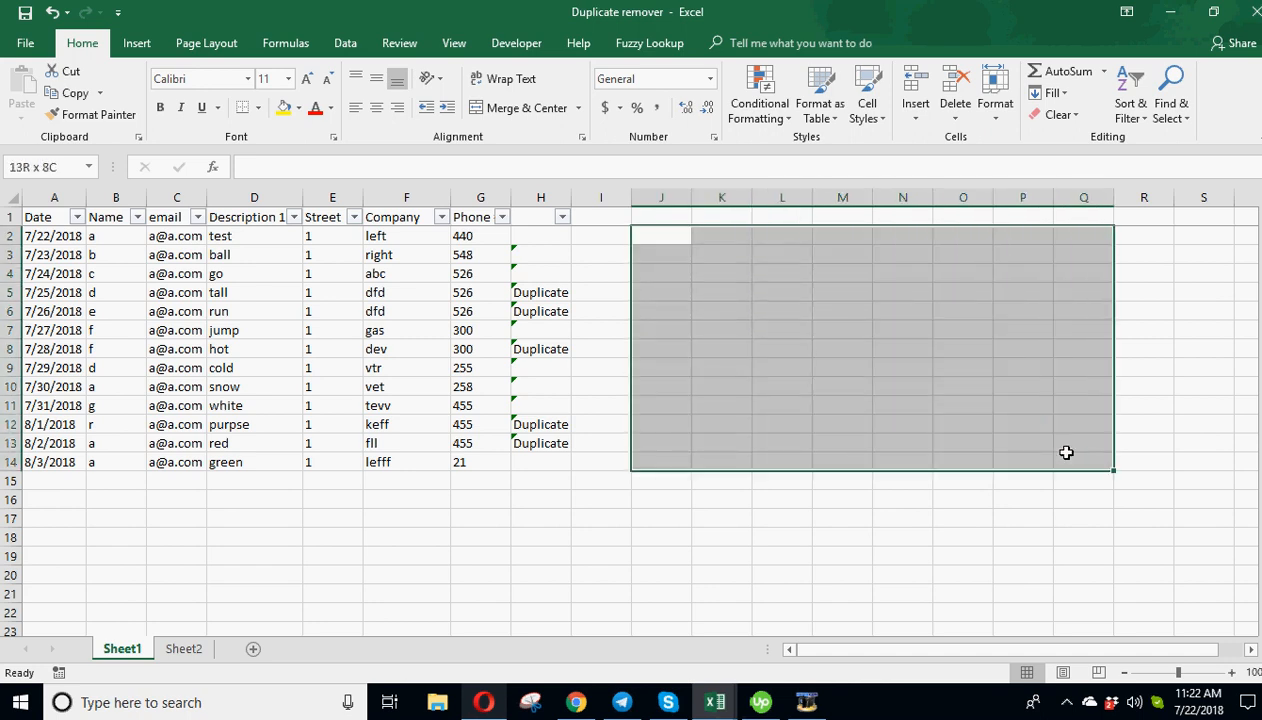